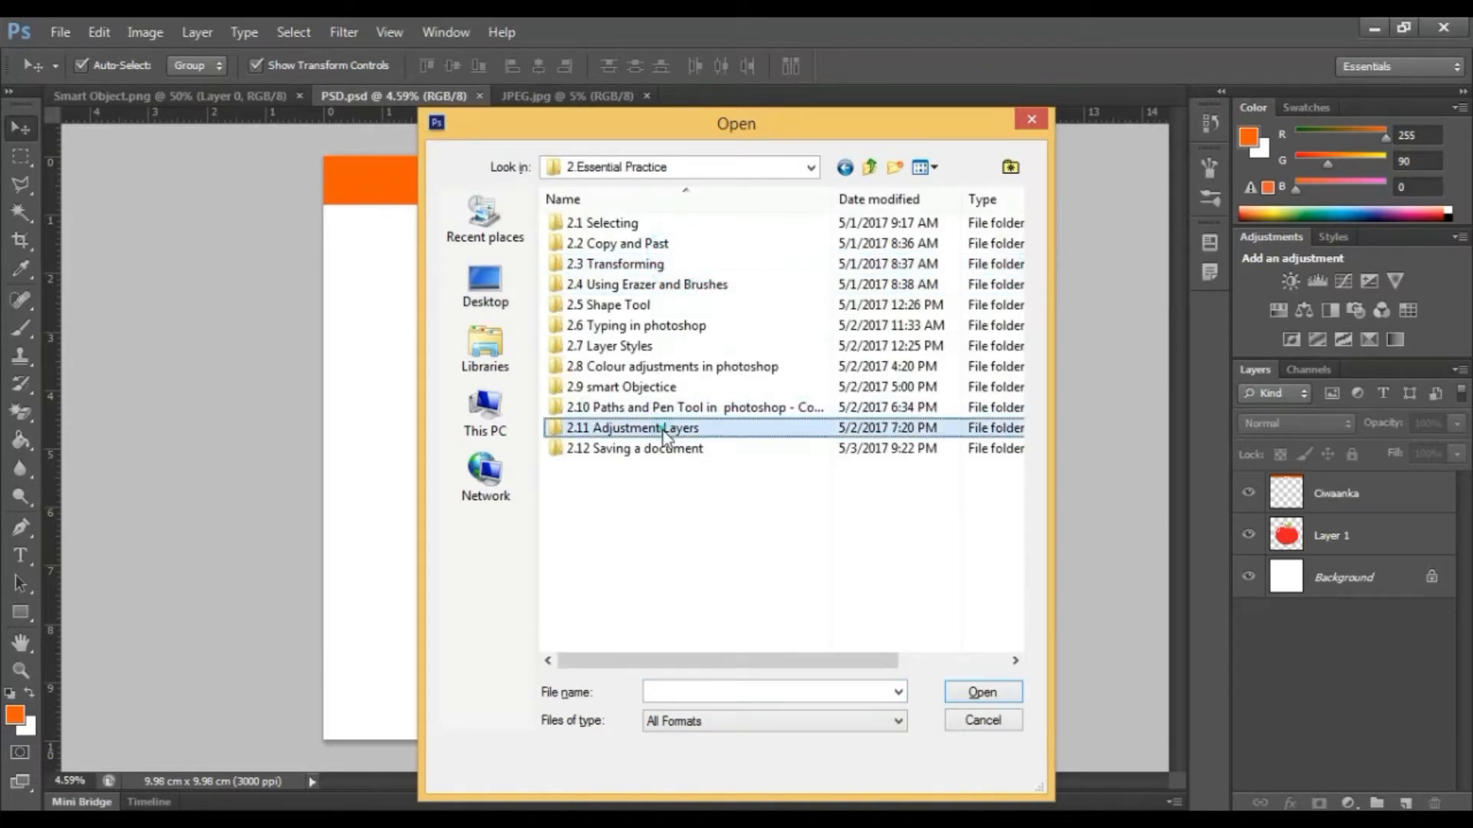
Open the saving file from the 2.12 Saving a document folder.
left_click(625, 453)
double_click(624, 452)
left_click(606, 284)
left_click(983, 694)
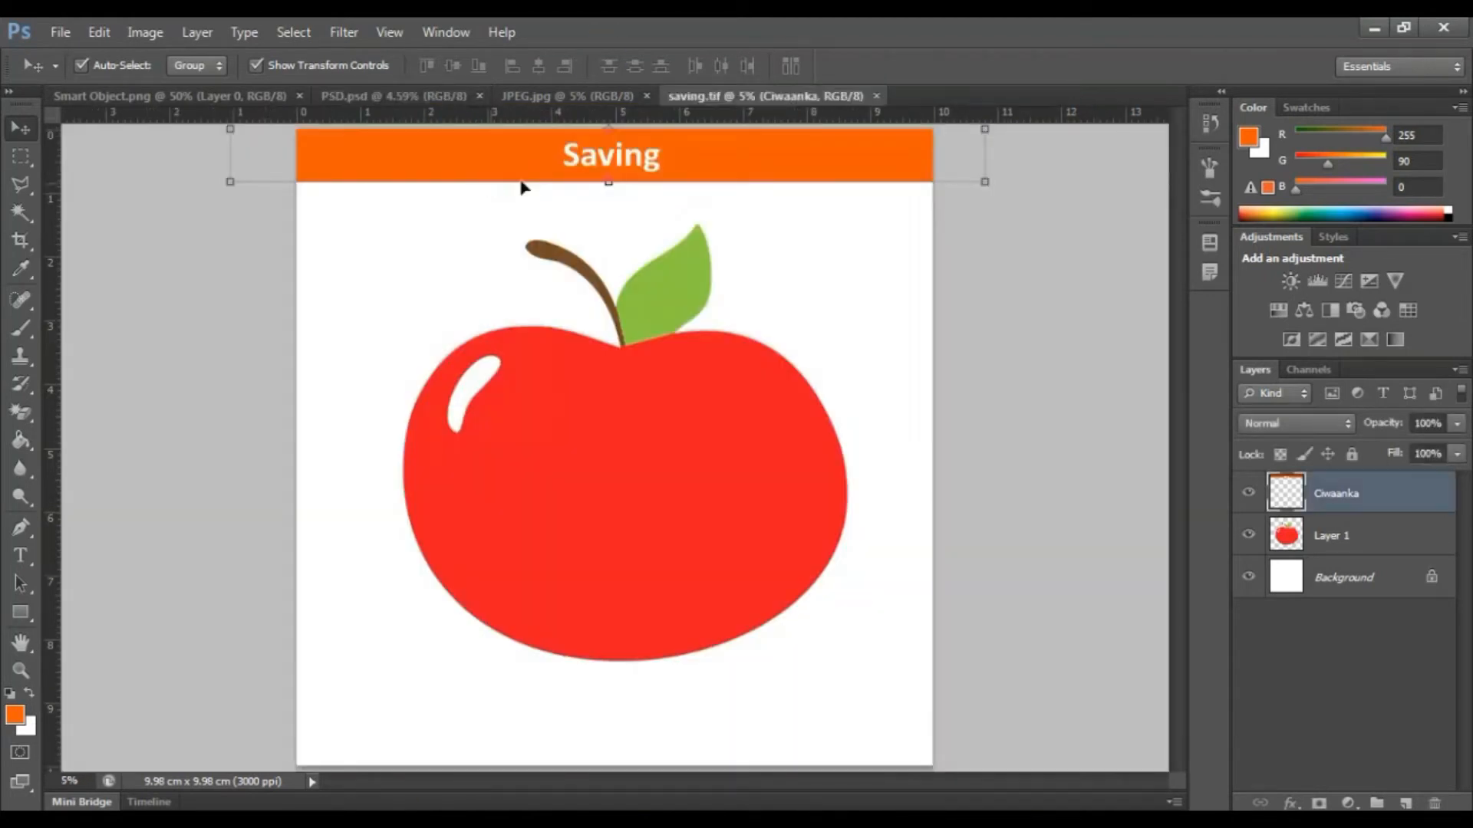
Move the apple layer slightly to the left on the canvas.
left_click(997, 299)
scroll(602, 299, "down", 2)
scroll(565, 230, "up", 2)
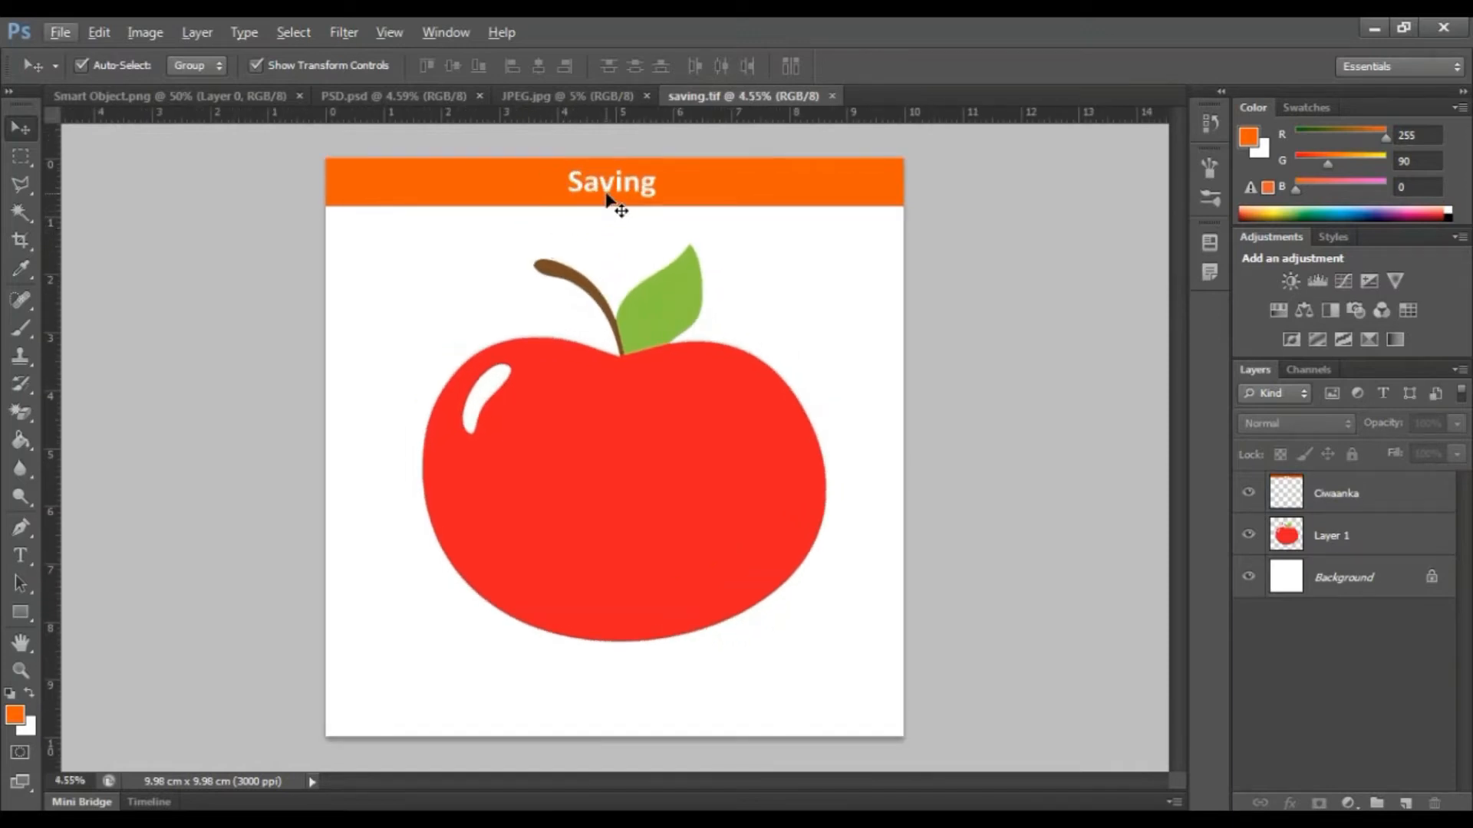
mouse_move(614, 456)
left_mouse_down()
mouse_move(535, 444)
mouse_move(587, 450)
left_mouse_up()
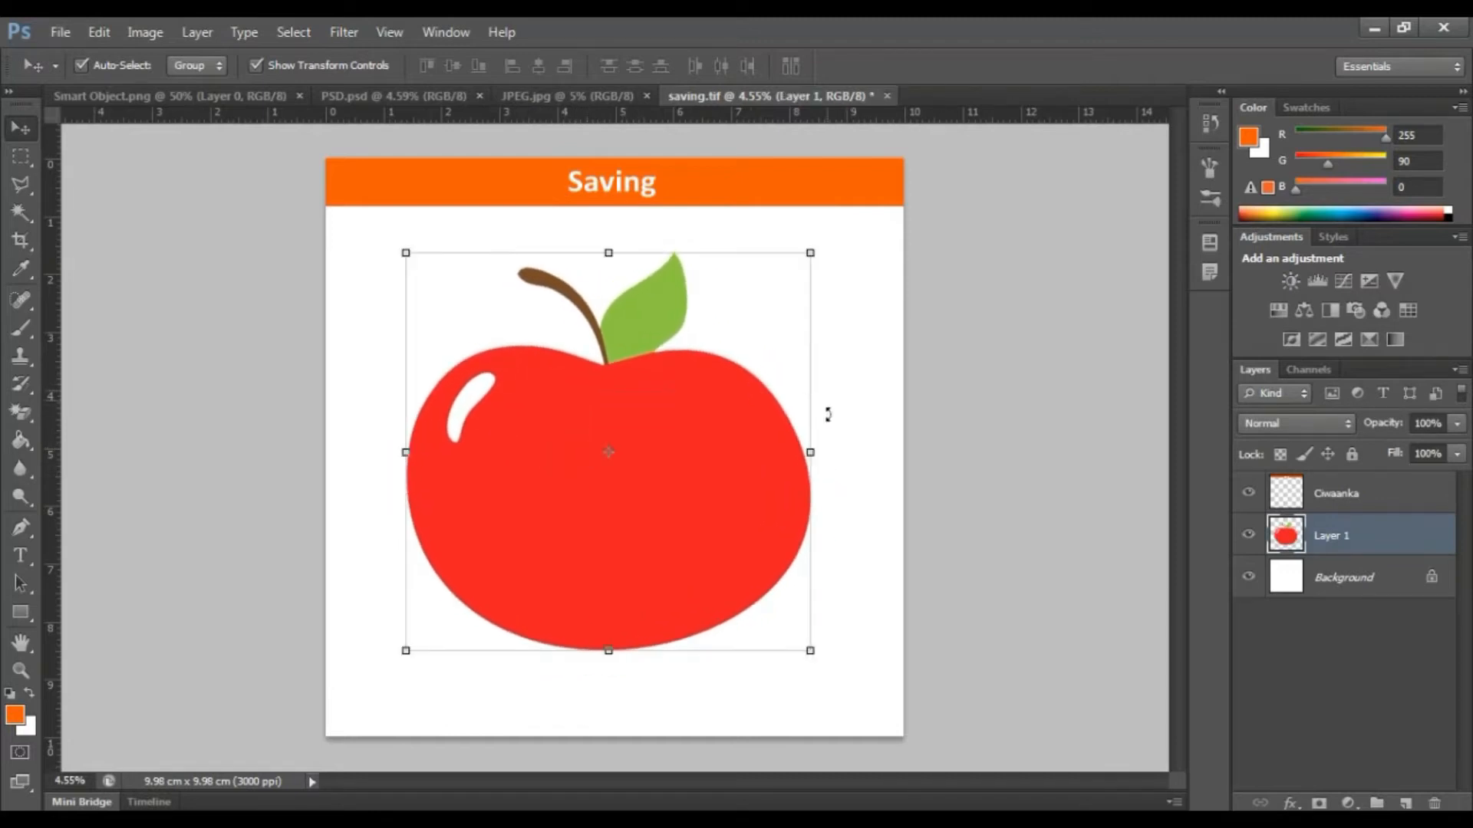
left_click(1139, 514)
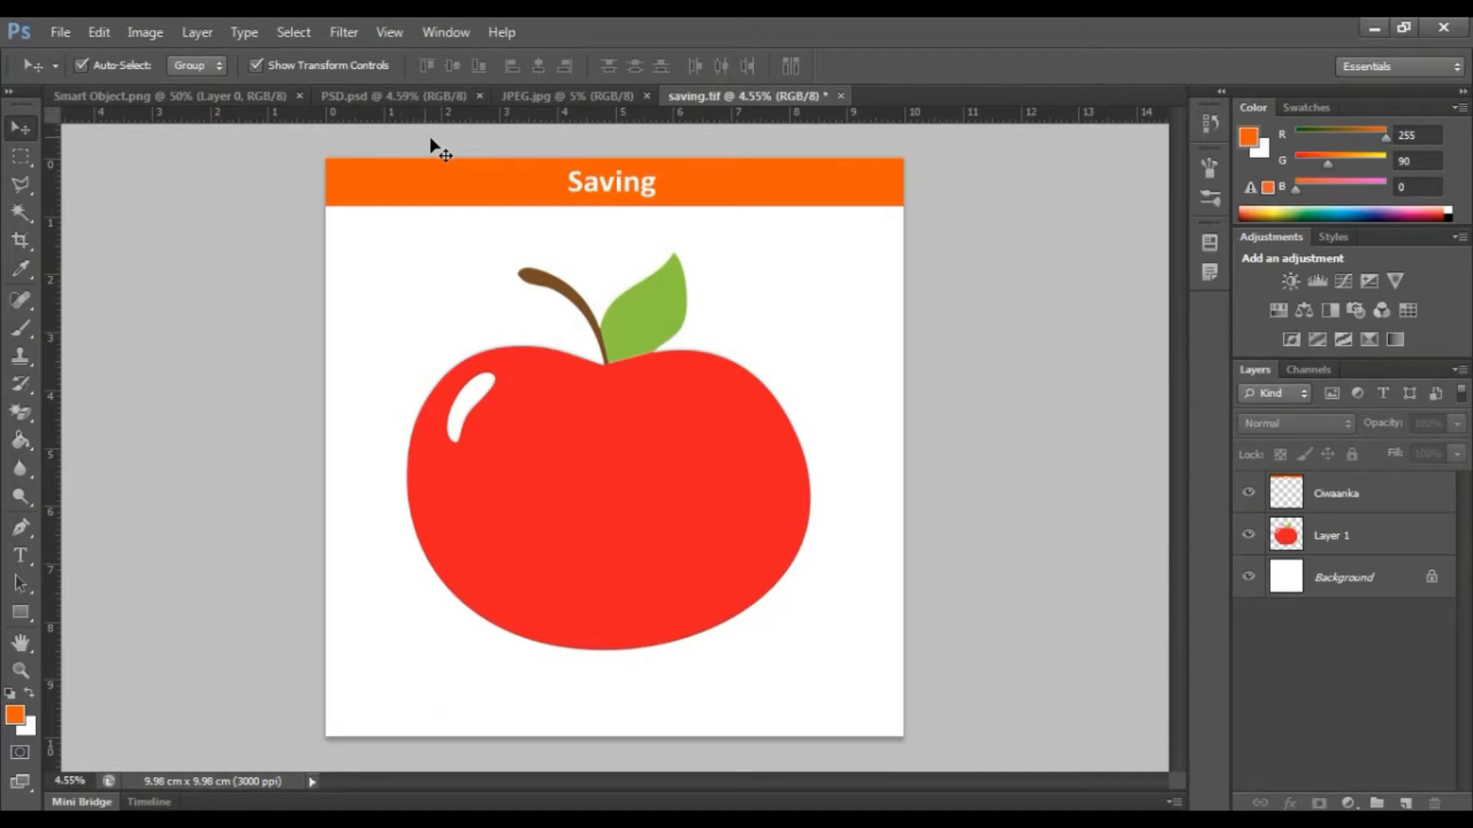
left_click(662, 206)
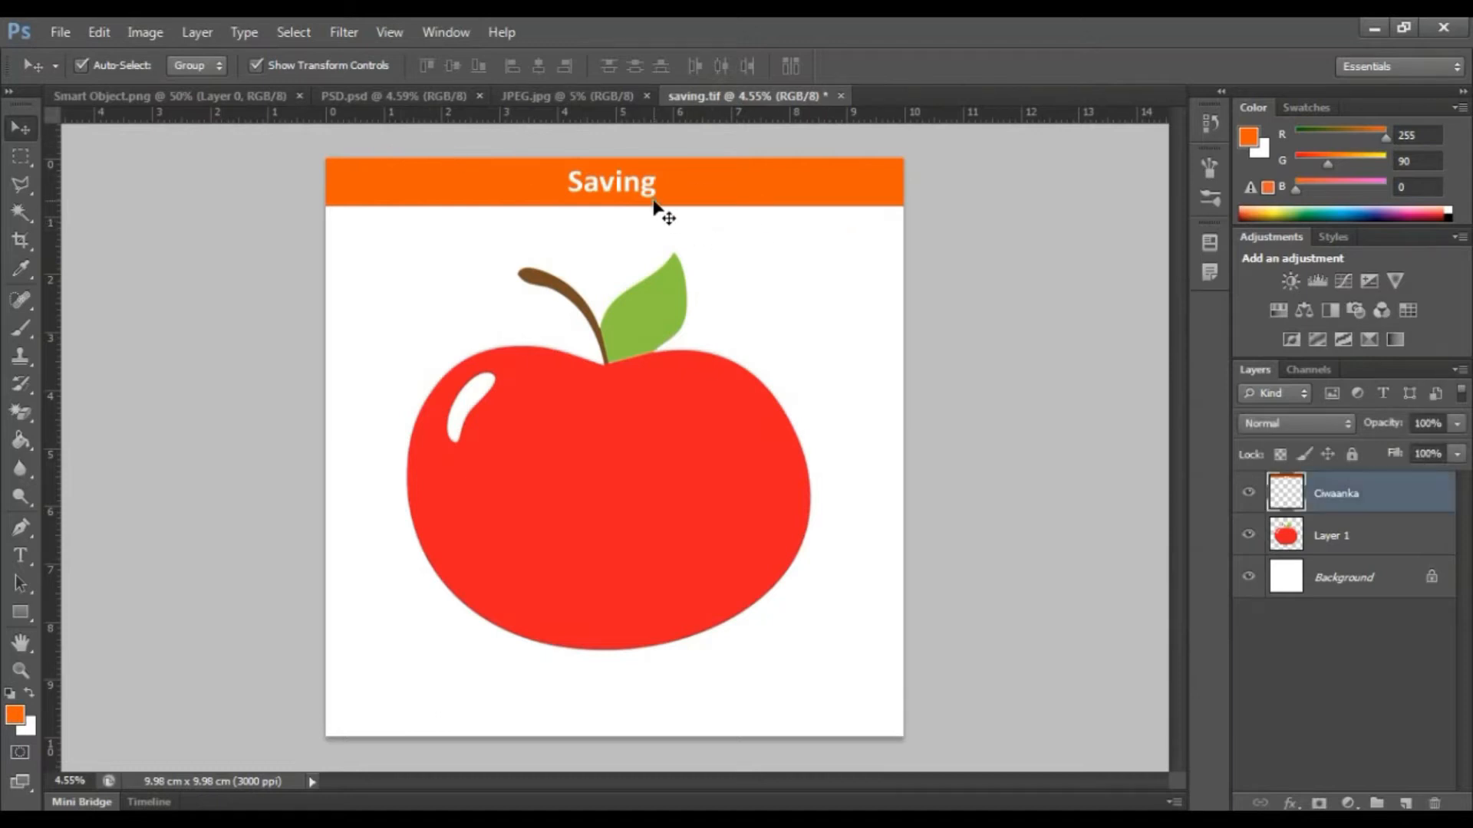
left_click(1247, 423)
left_click(1102, 370)
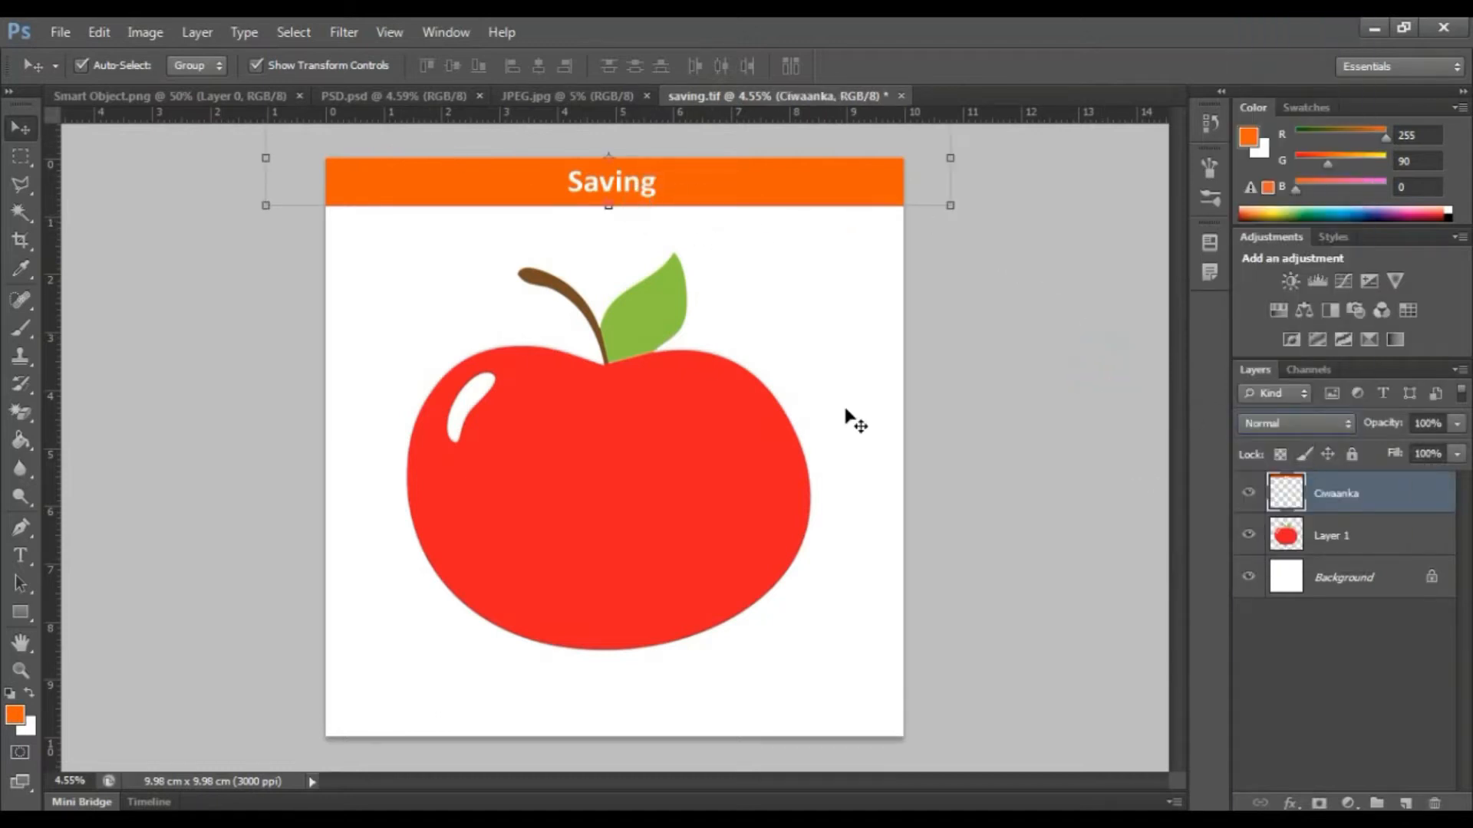
left_click(872, 368)
left_click(614, 181)
left_click(951, 222)
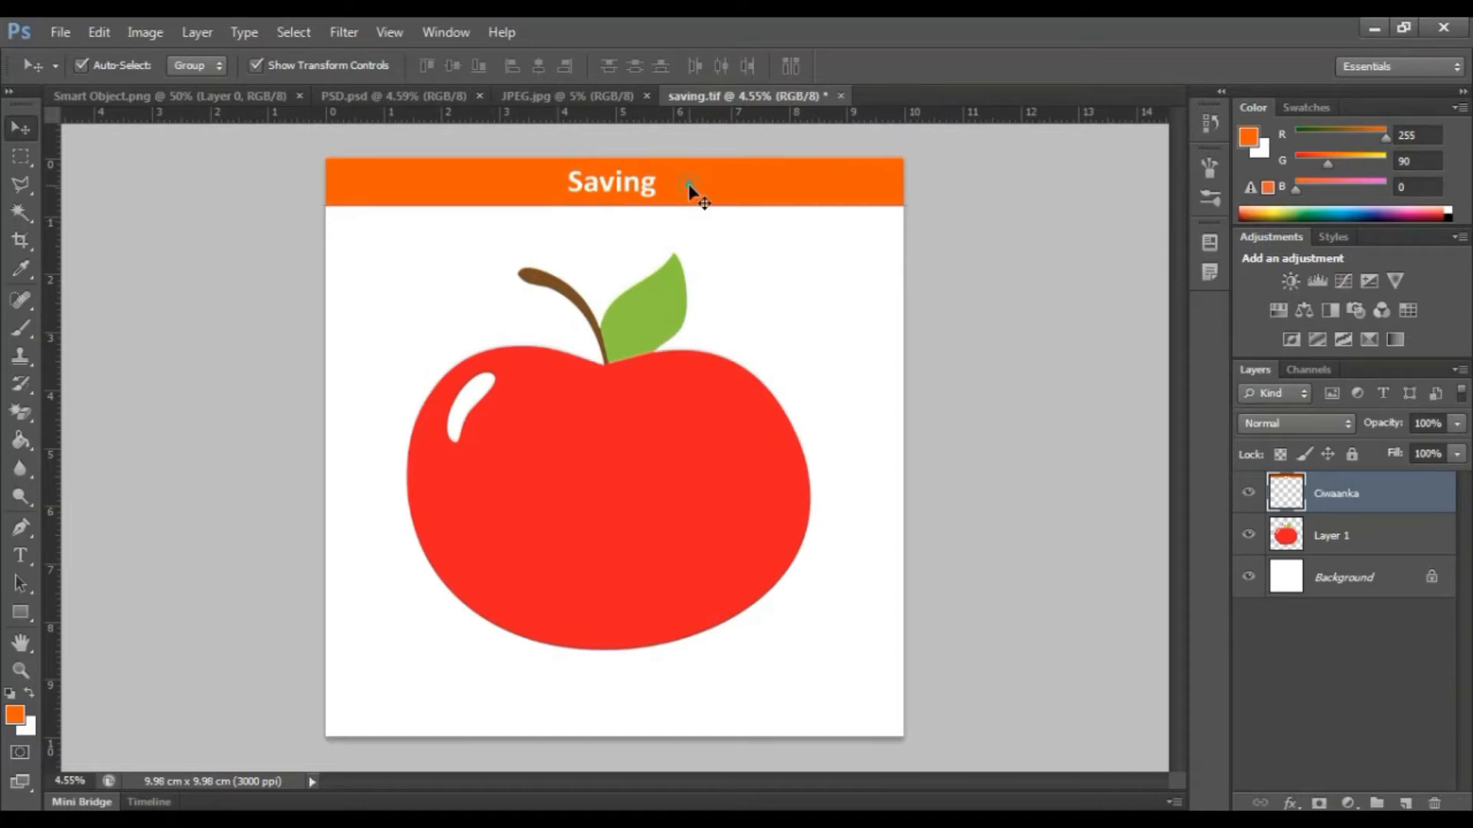
left_click(688, 185)
left_click(982, 307)
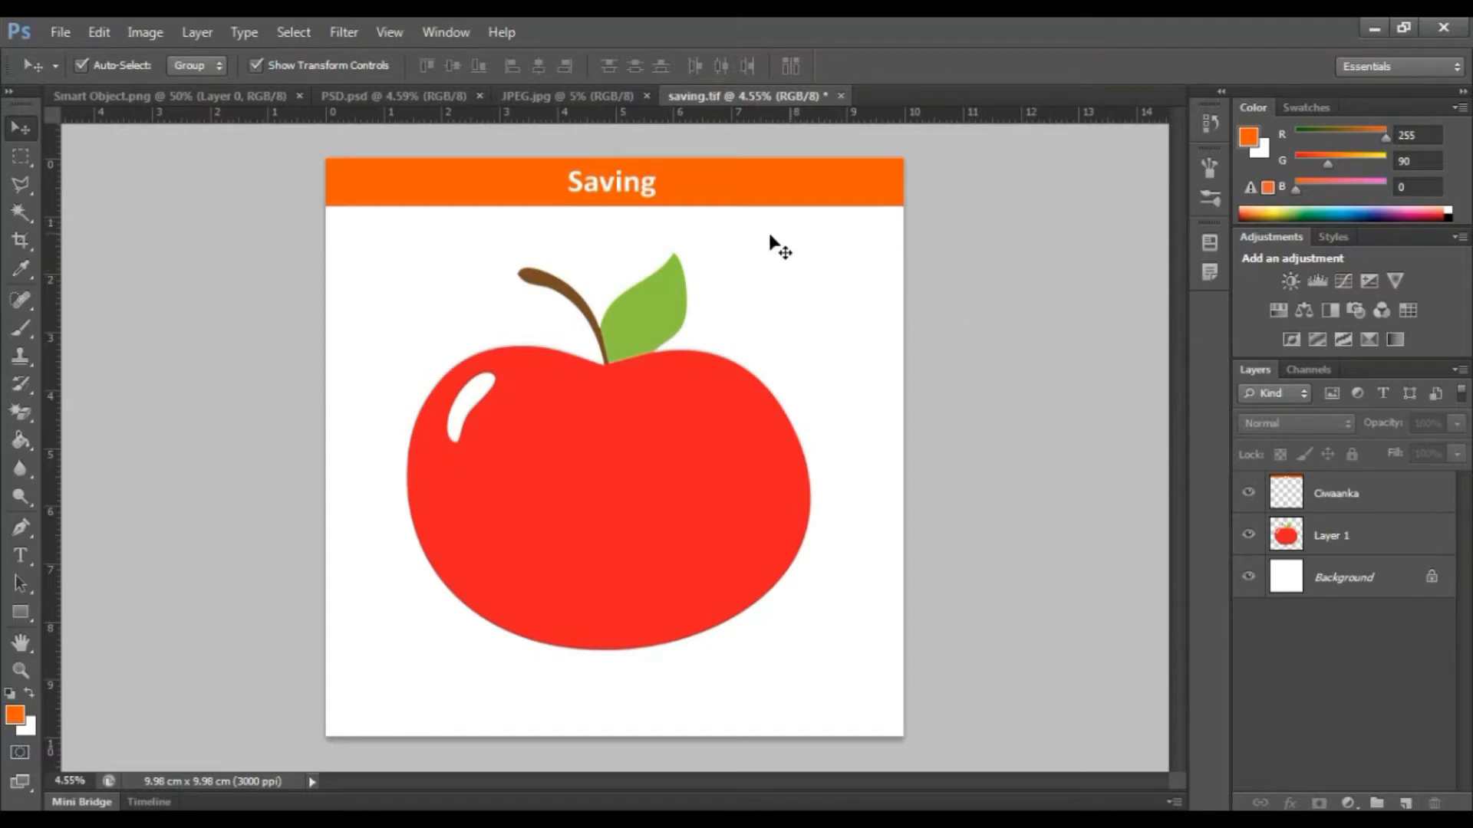
left_click(838, 200)
left_click(976, 290)
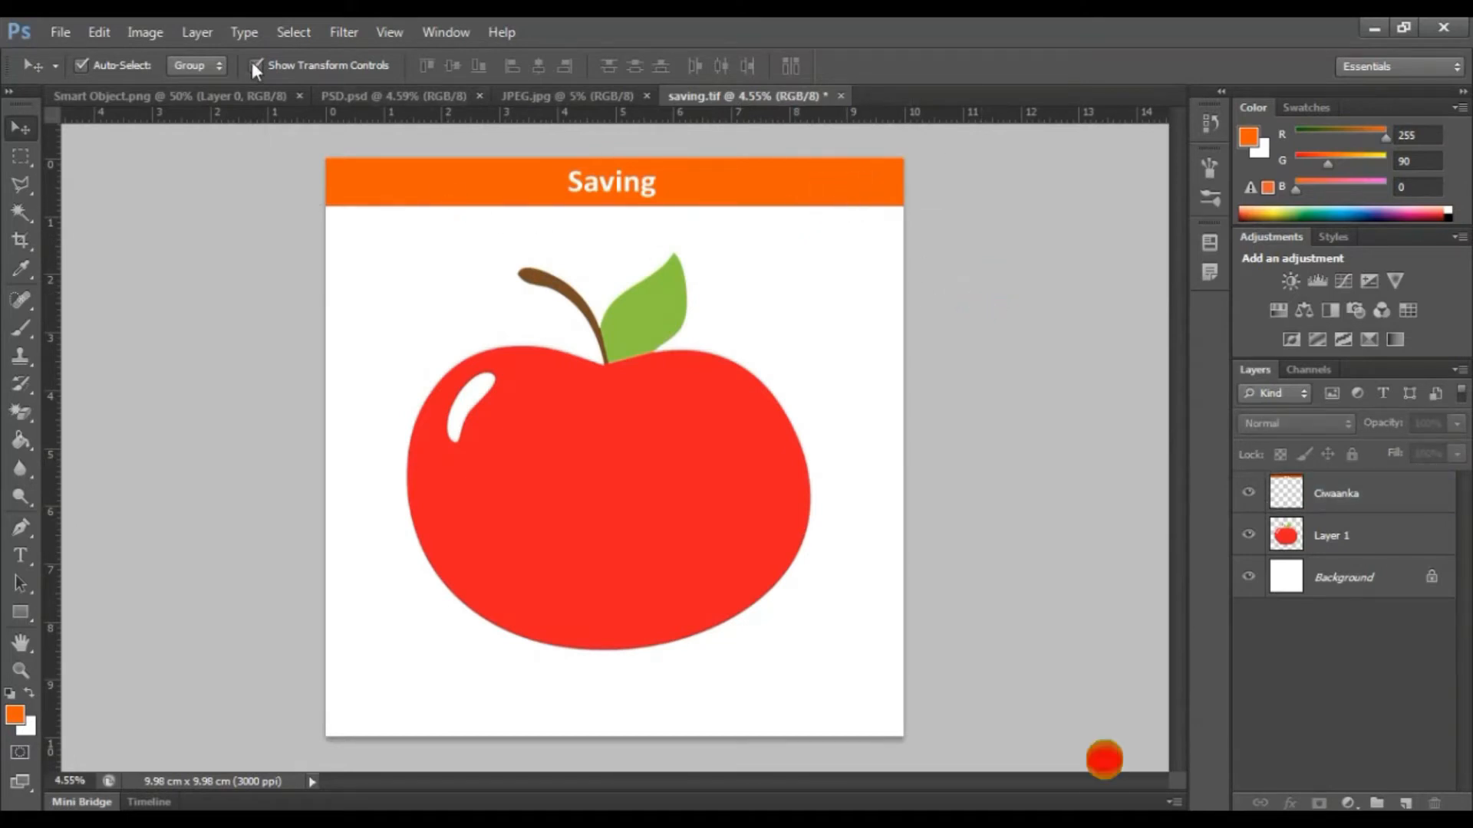
Open Save As and browse to the 2.12 Saving a document folder inside Photoshop Tutorial on the Desktop.
left_click(61, 31)
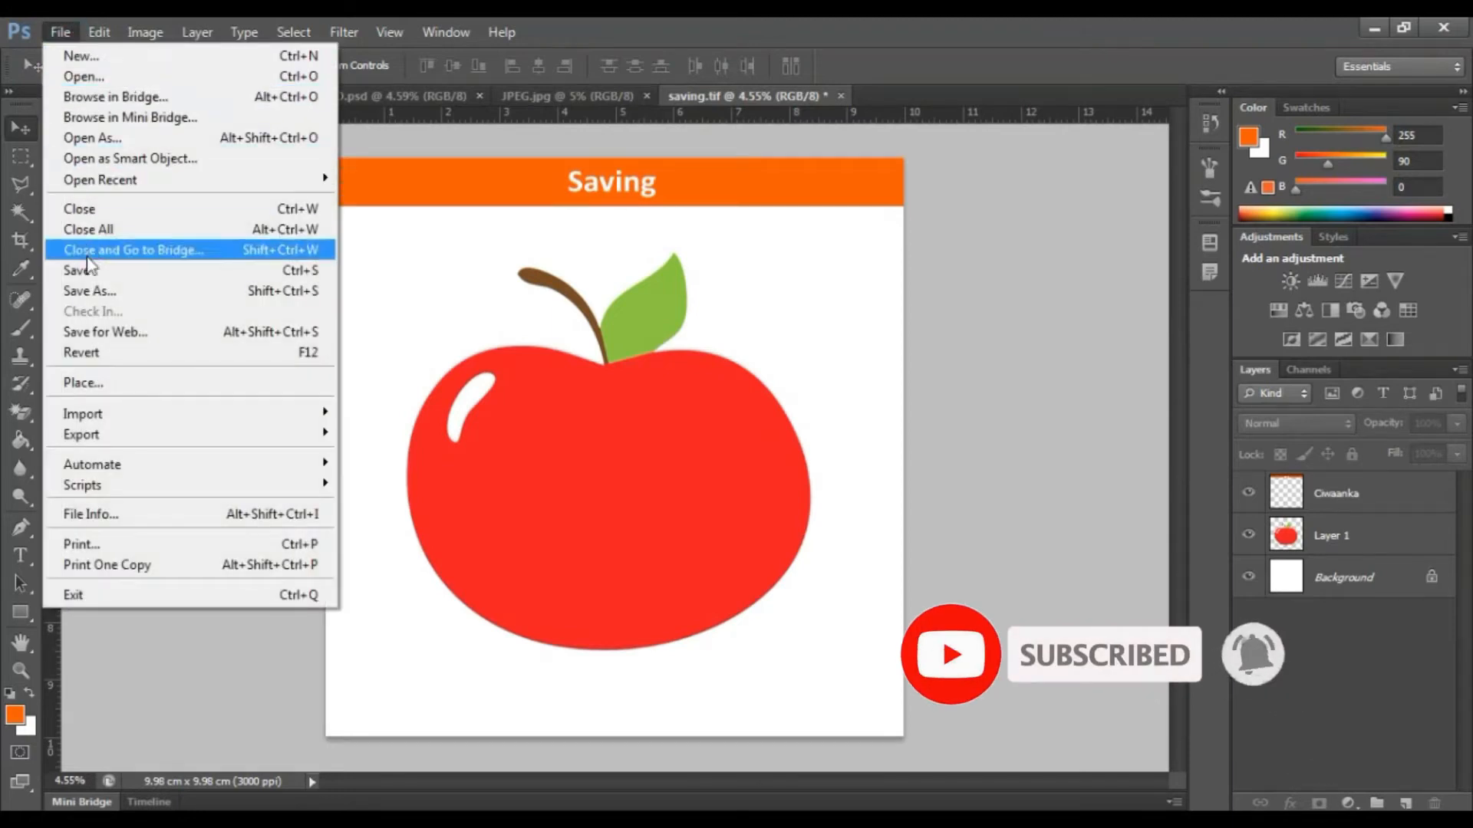
left_click(102, 294)
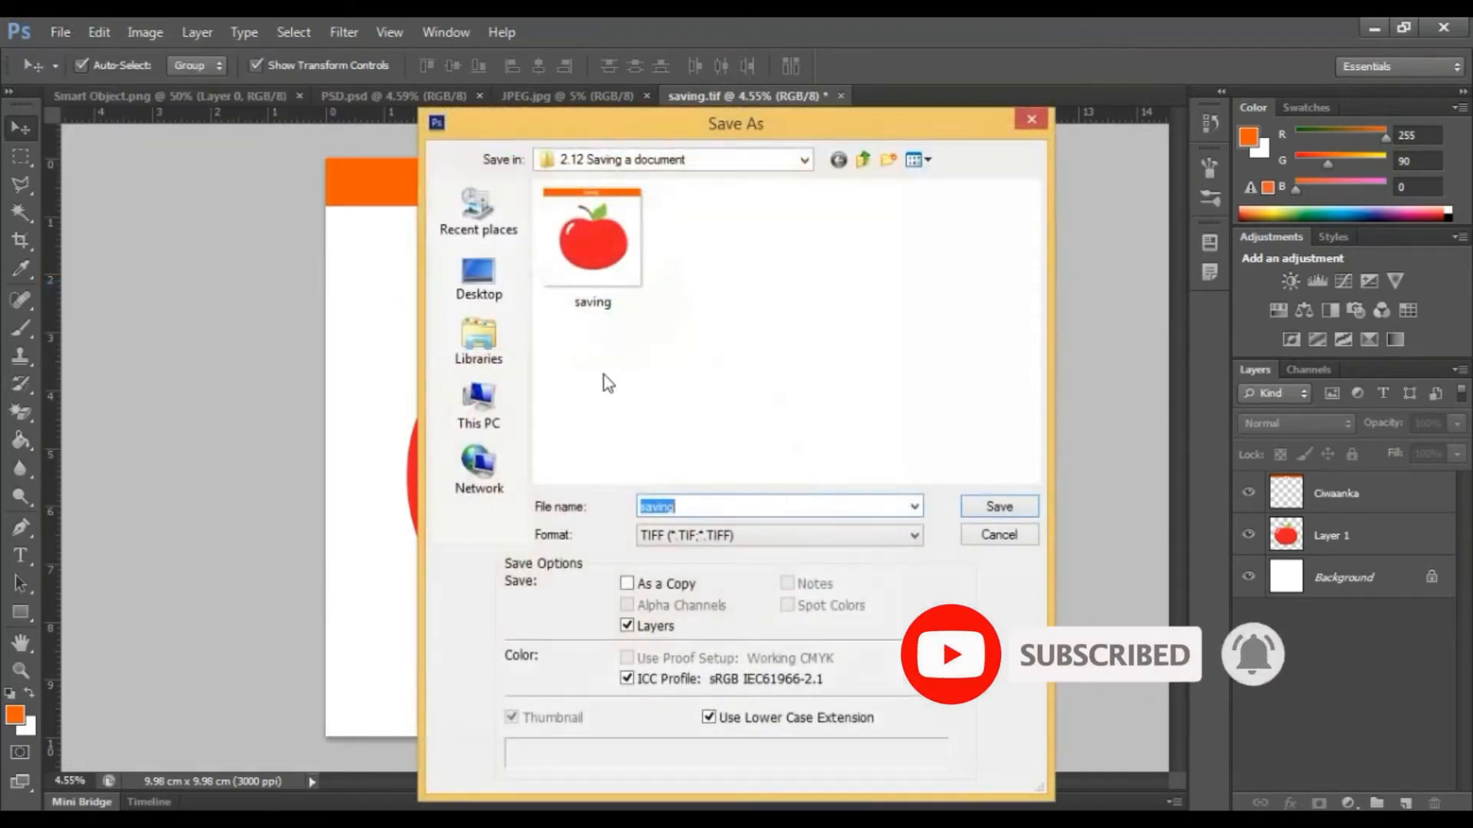
left_click(493, 268)
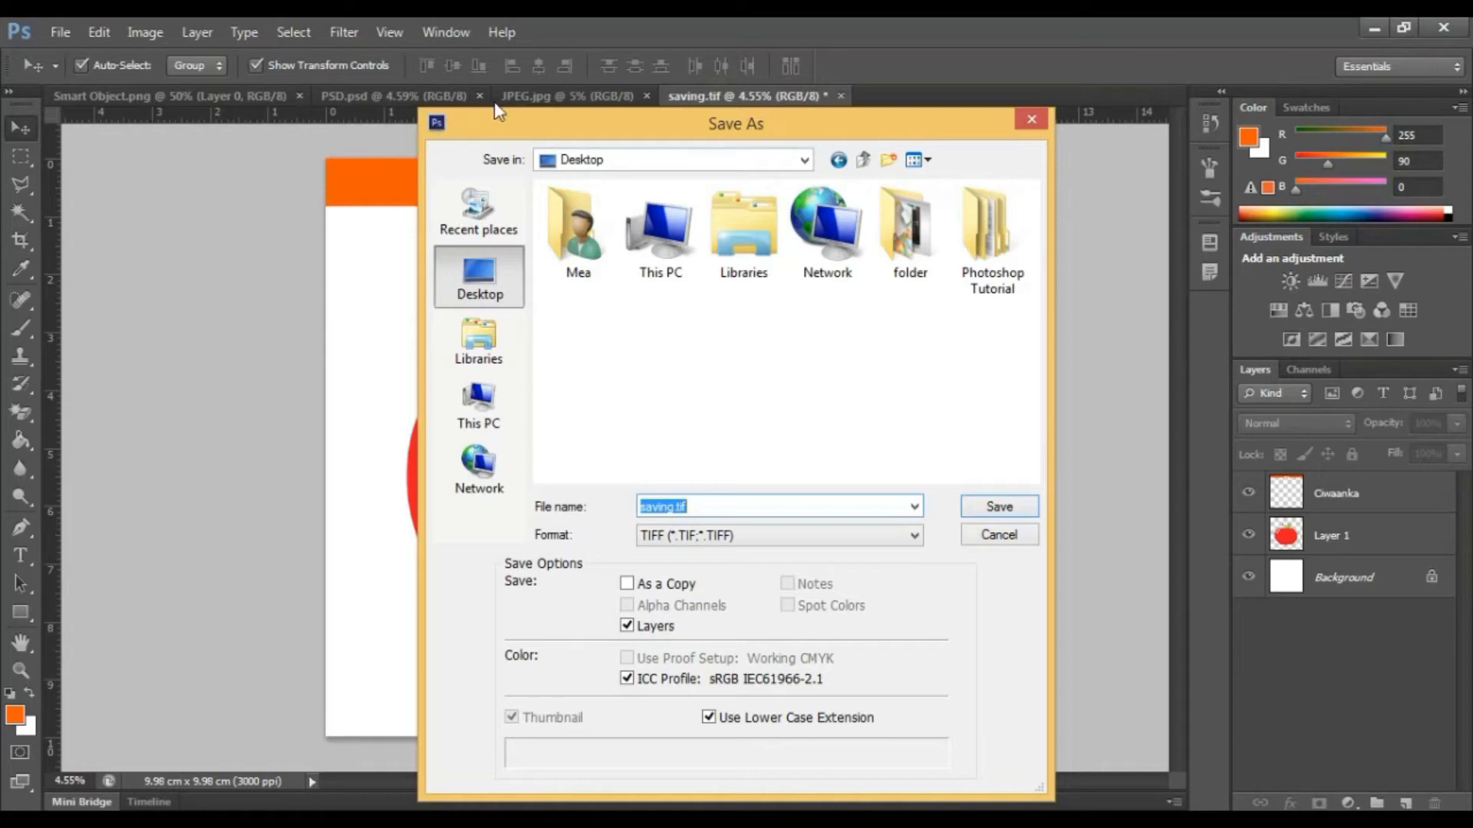
double_click(1009, 217)
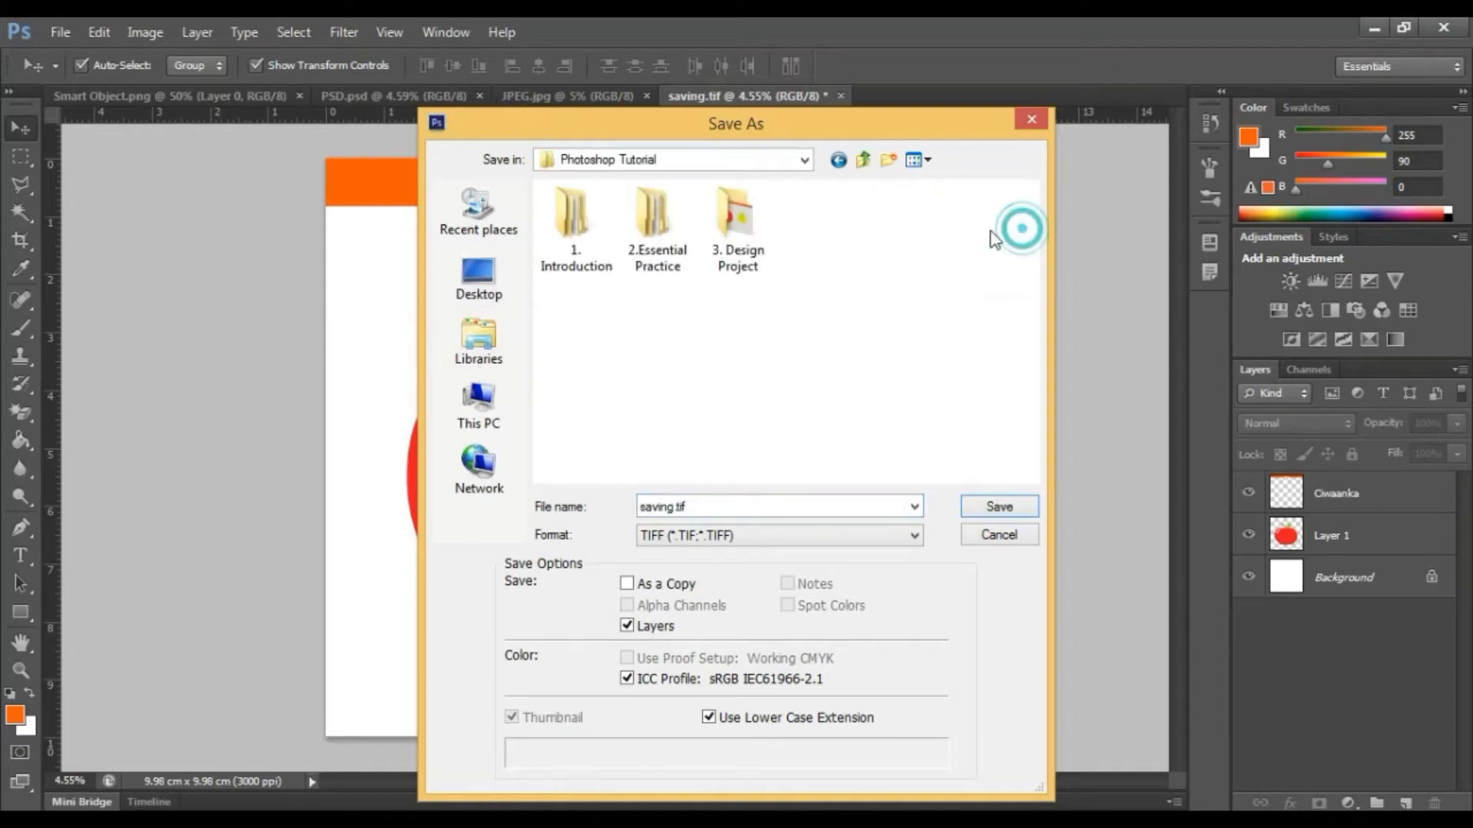
double_click(654, 226)
double_click(625, 444)
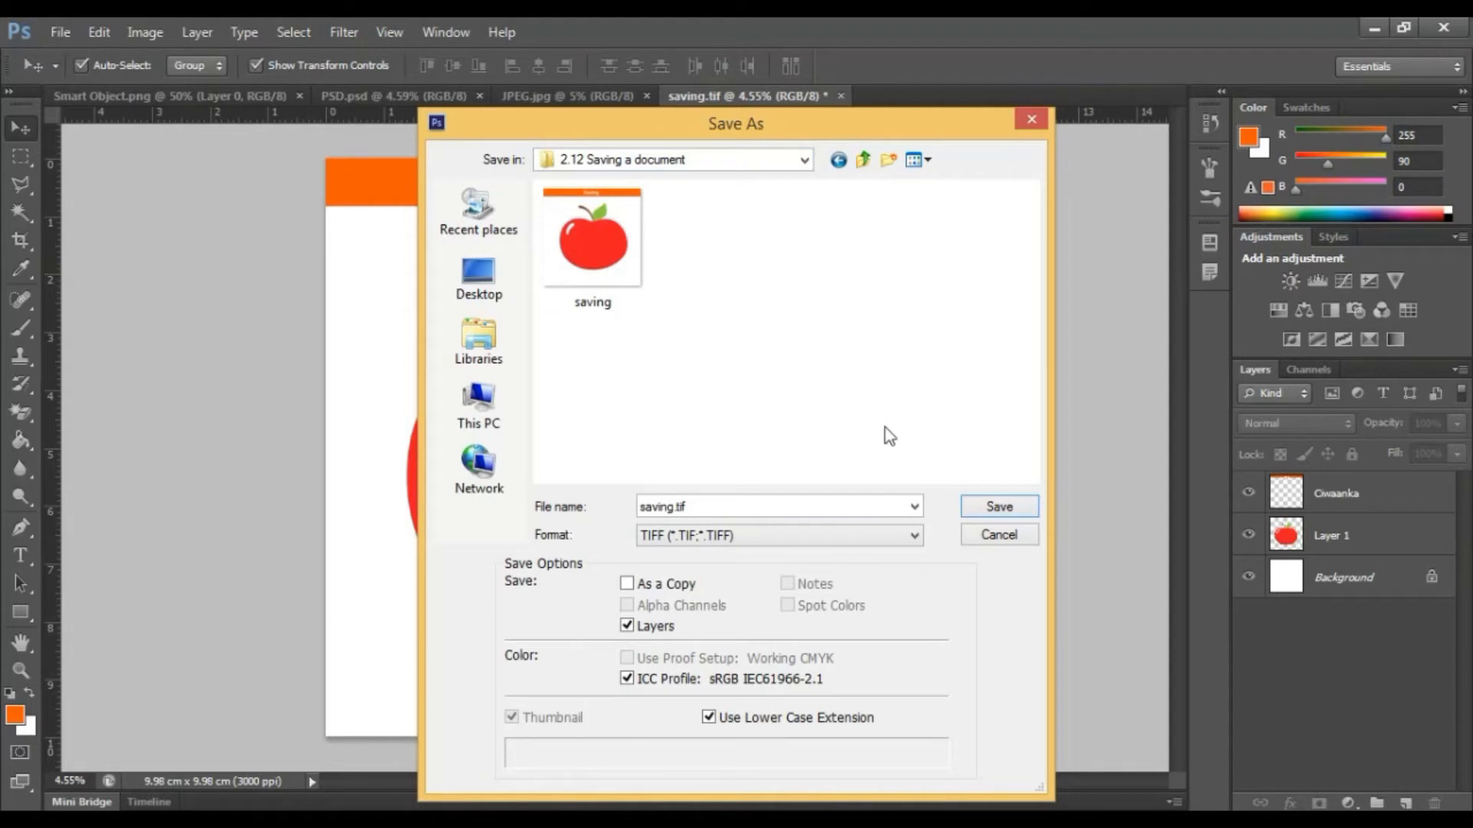
Name the file Jpeg and choose the JPEG format.
double_click(886, 504)
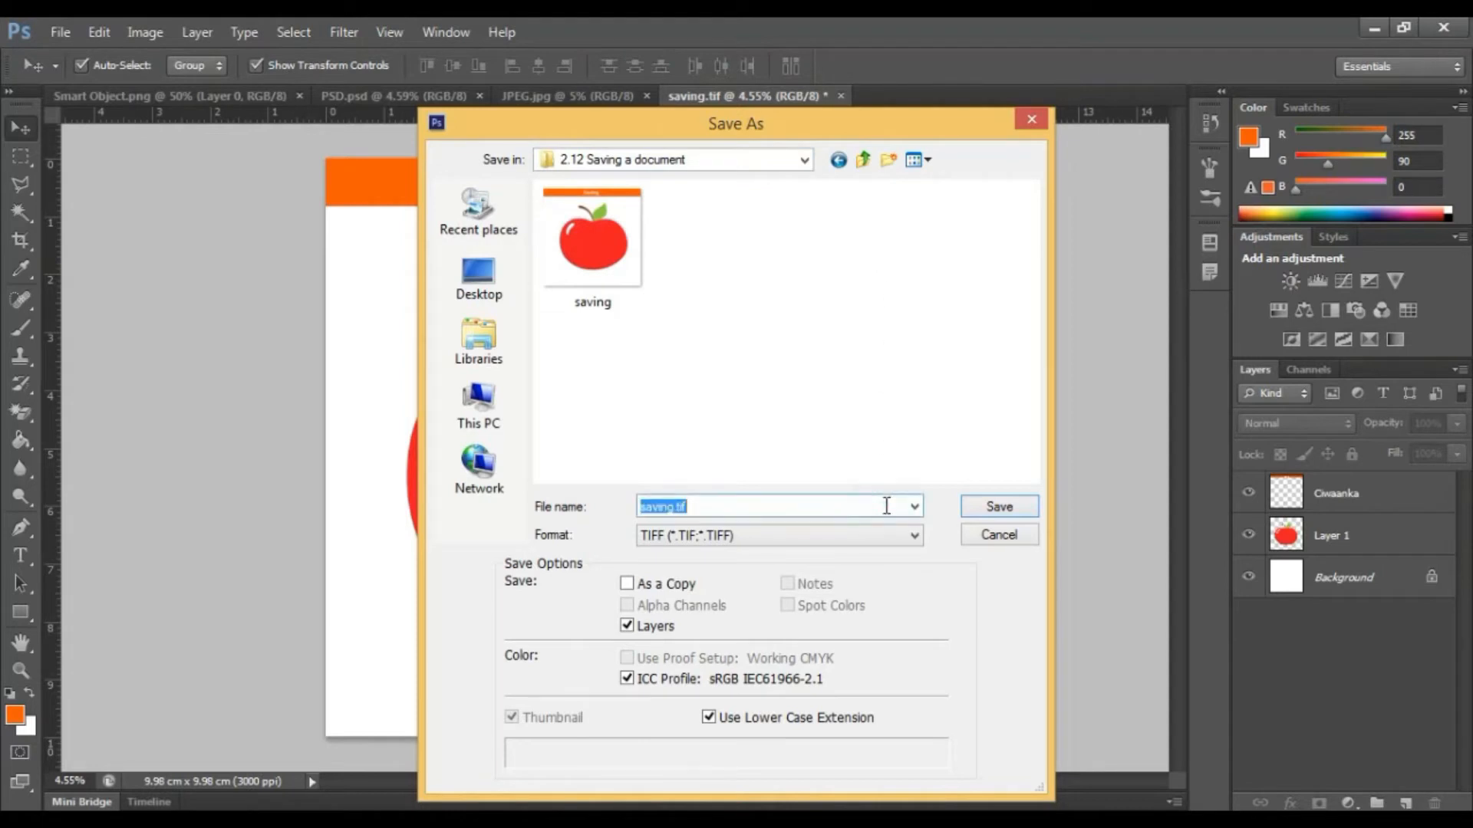
type("Jpeg")
key("Tab")
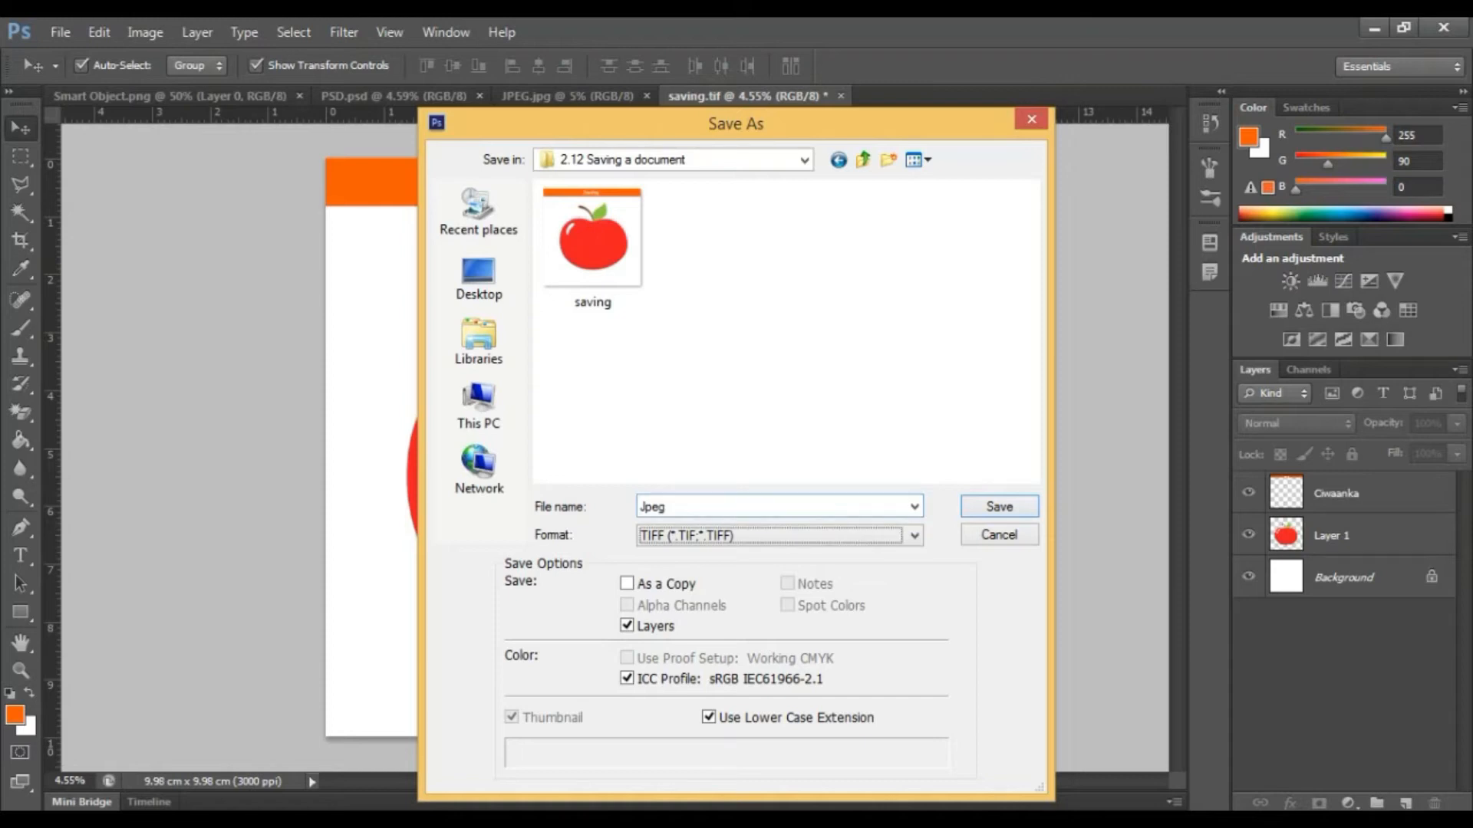
left_click(822, 529)
left_click(700, 682)
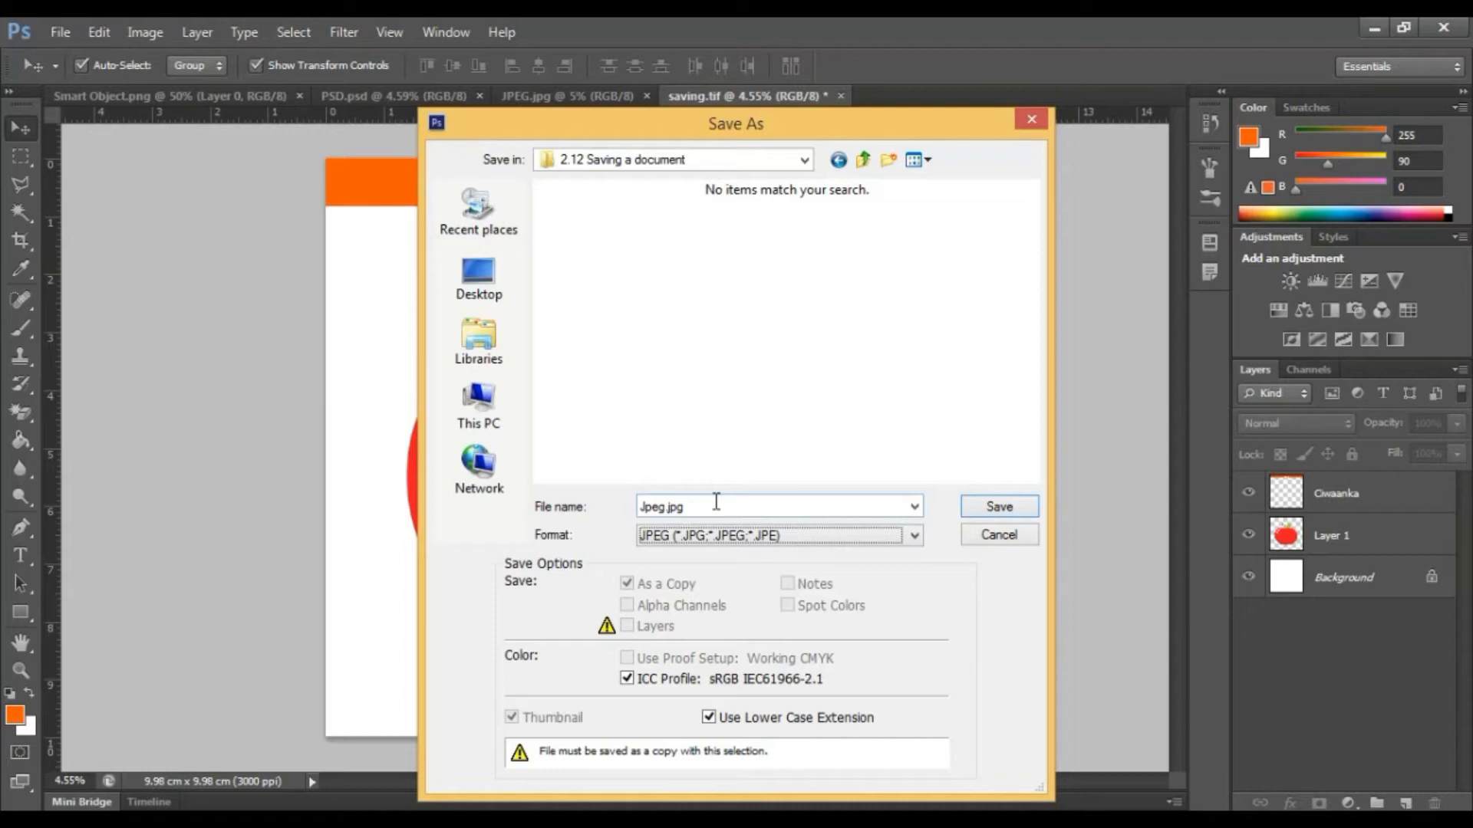
Re-enter the file name as Jpeg and confirm the save.
left_click(646, 510)
left_click(647, 509)
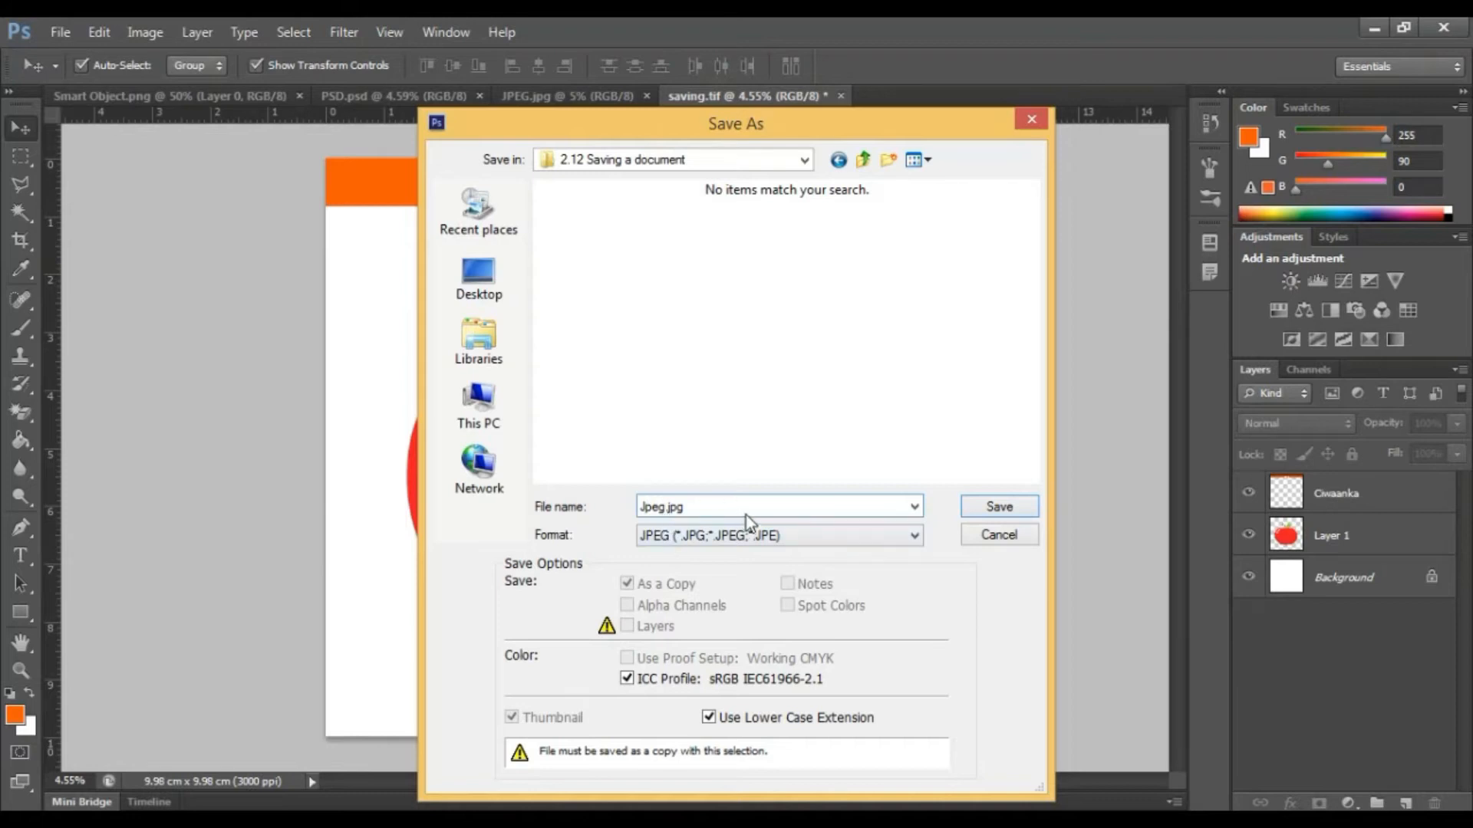
double_click(764, 506)
left_click(734, 509)
double_click(734, 506)
type("Jpeg")
key("Return")
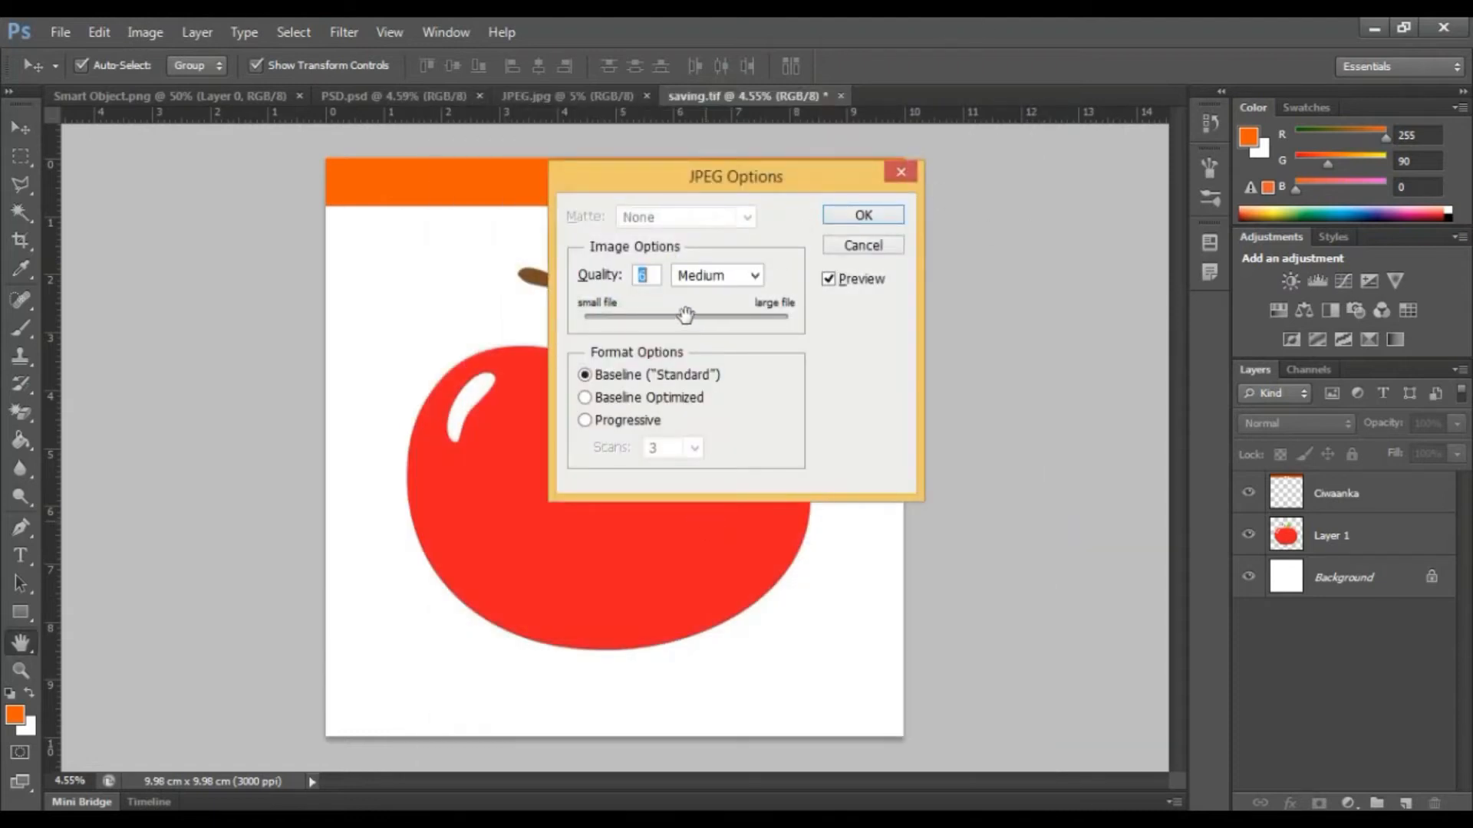
Set the JPEG quality to 4 (Low) and confirm the JPEG options.
left_click_drag(680, 329, 644, 326)
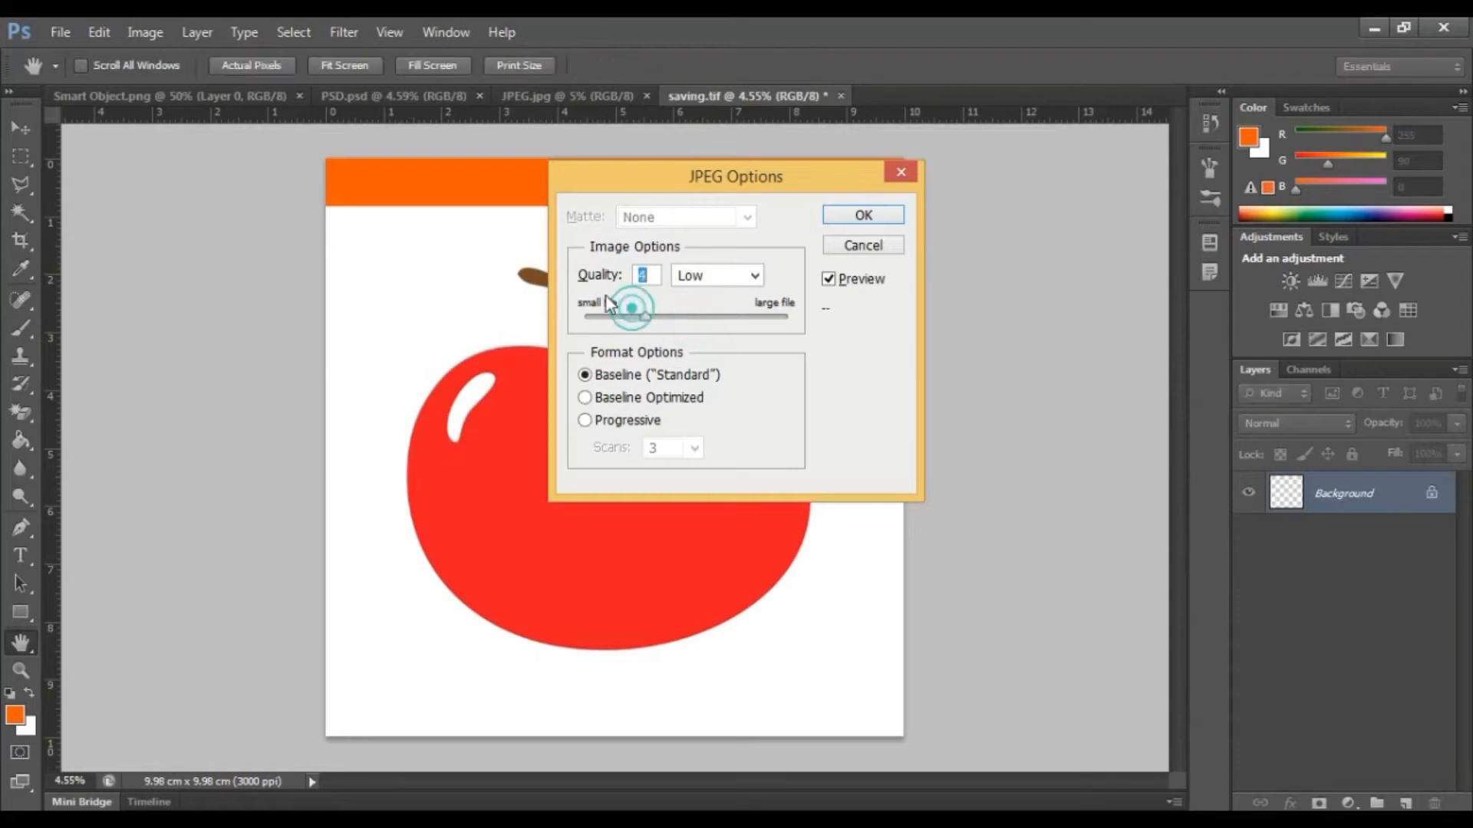
left_click(749, 316)
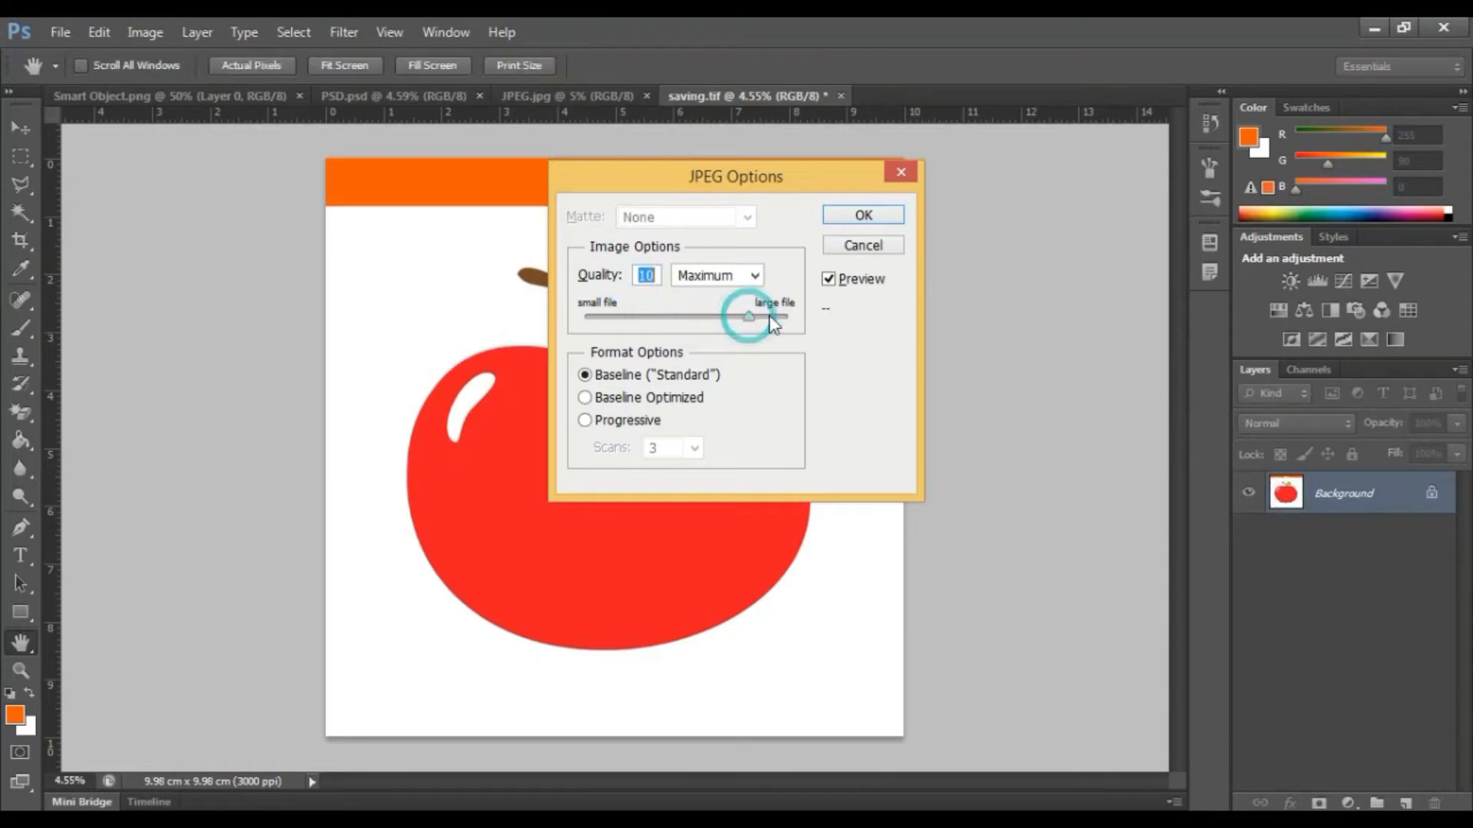
left_click(643, 315)
left_click(688, 318)
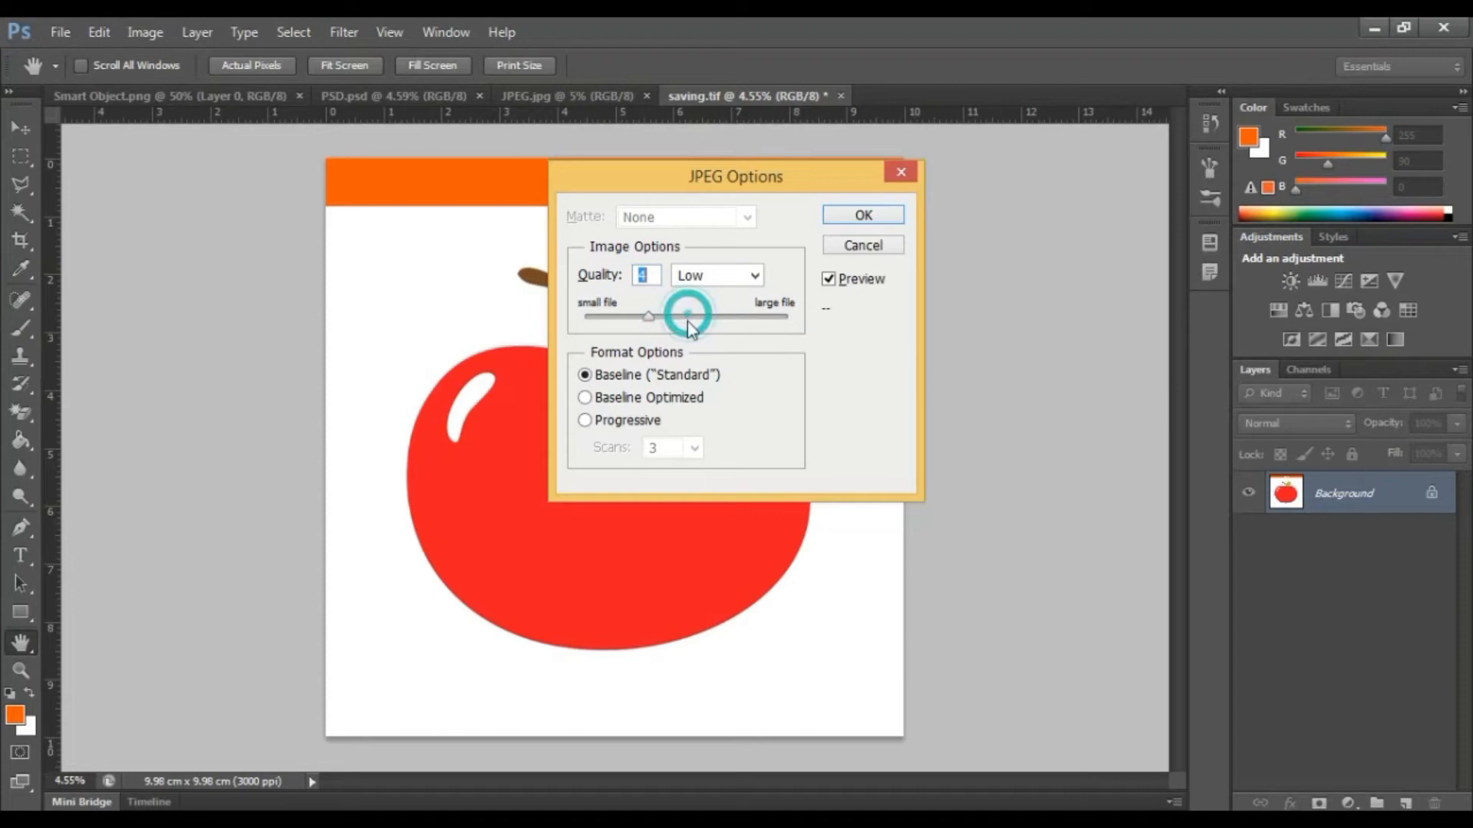
left_click(850, 215)
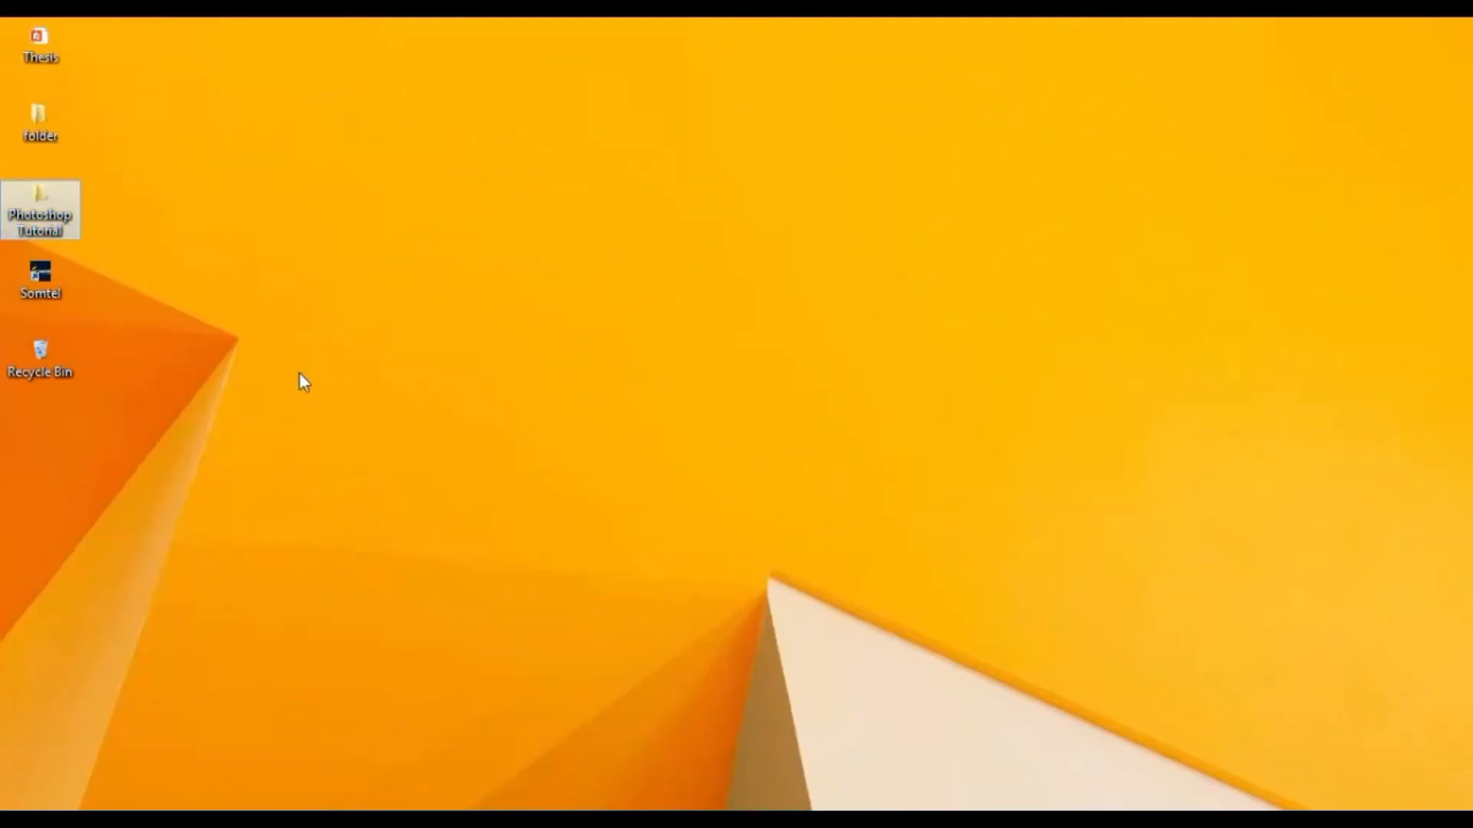
Browse to the 2.12 Saving a document folder in File Explorer and open the Jpeg file in Photoshop.
double_click(49, 193)
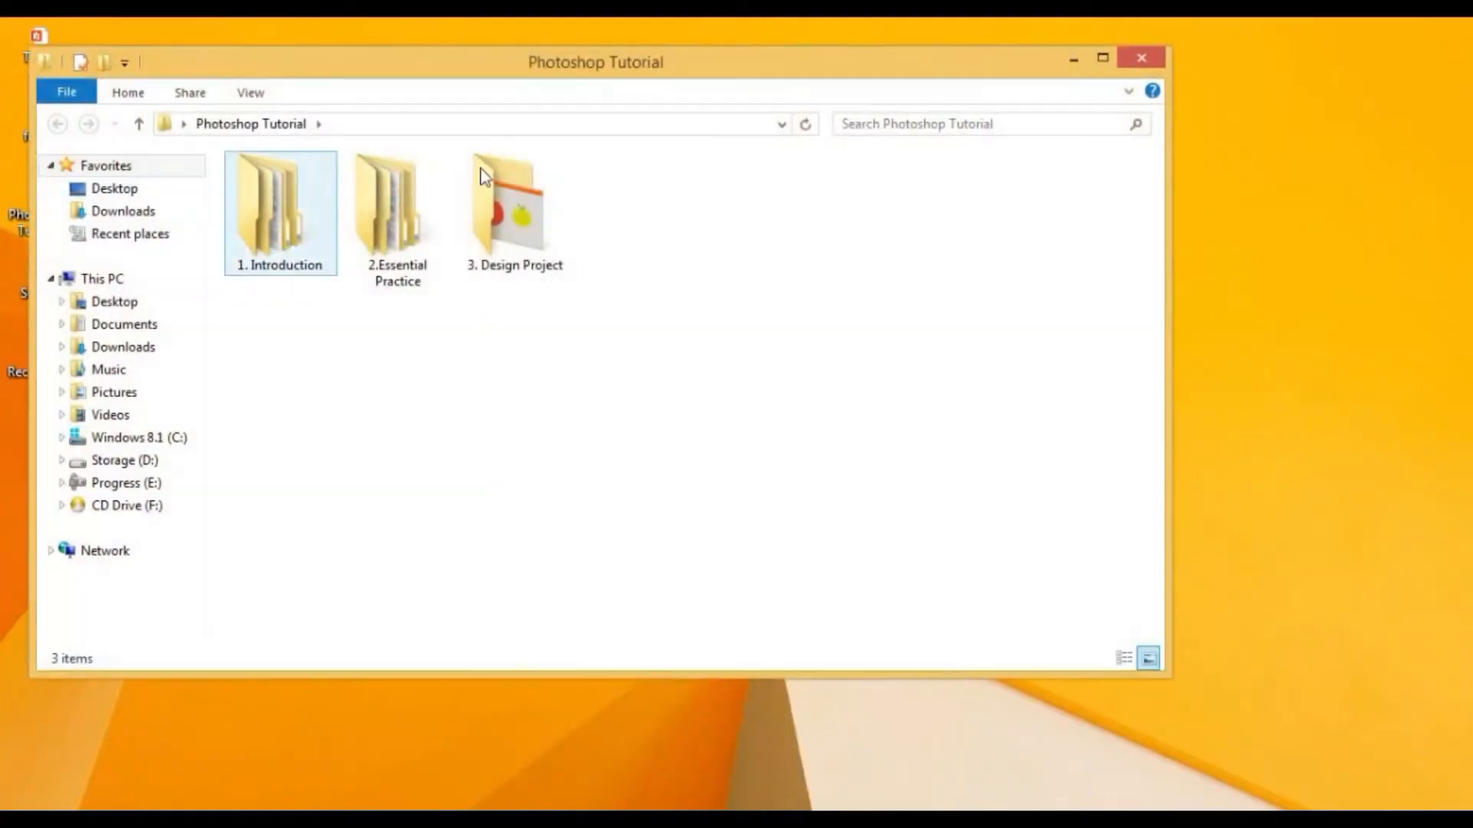
double_click(397, 237)
double_click(393, 349)
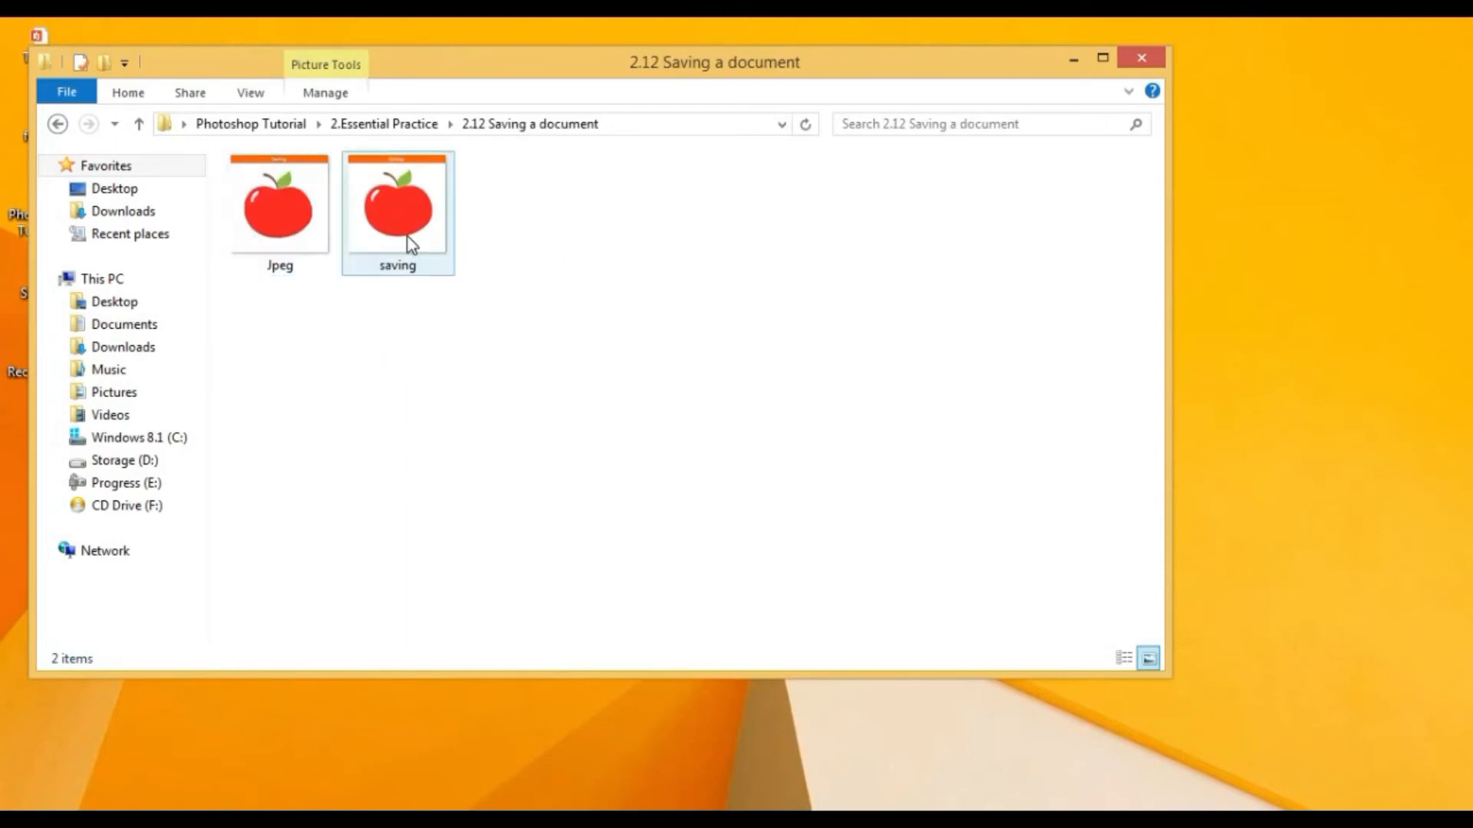
double_click(280, 234)
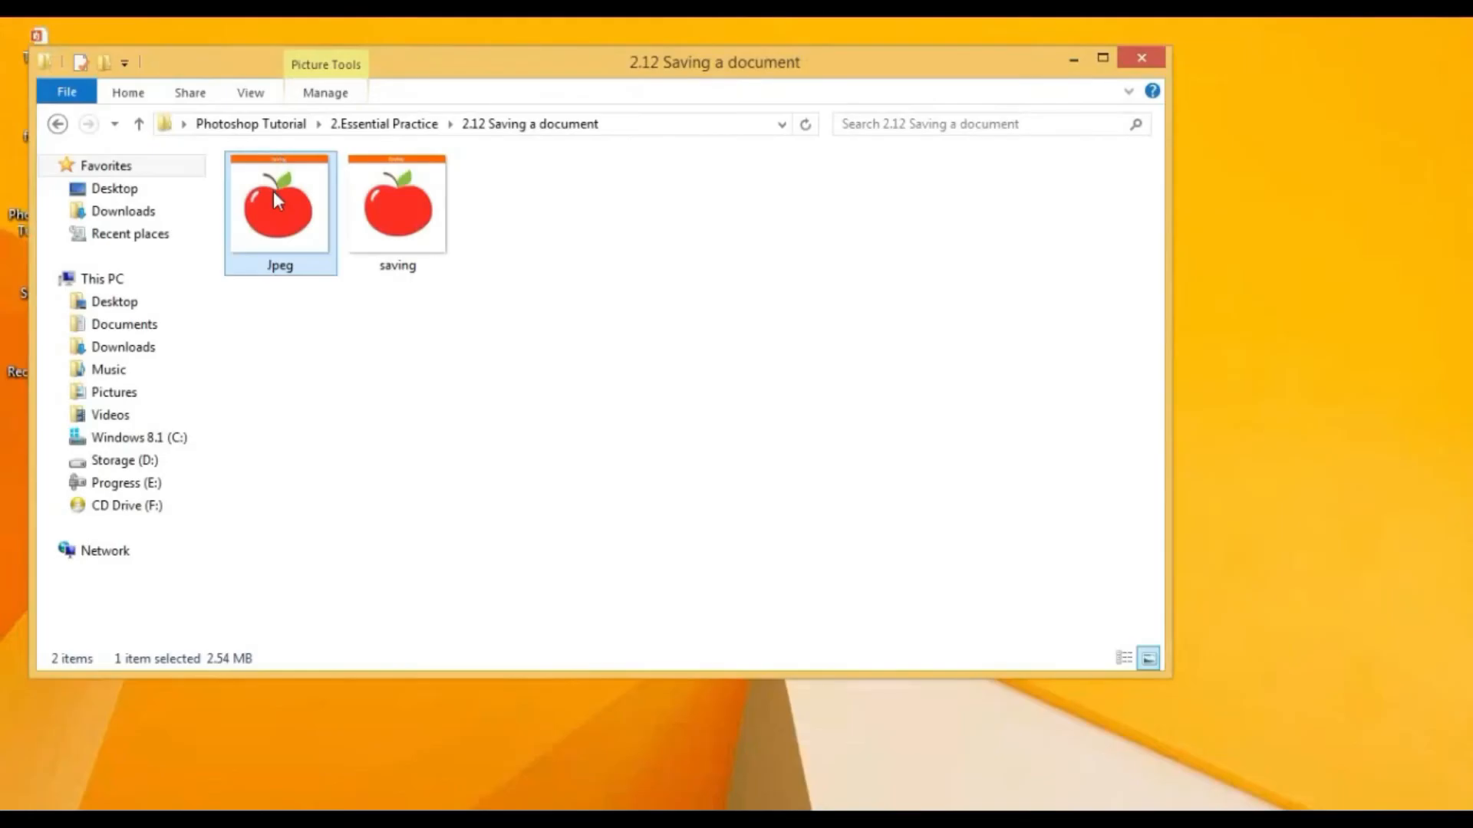
left_click_drag(273, 191, 686, 23)
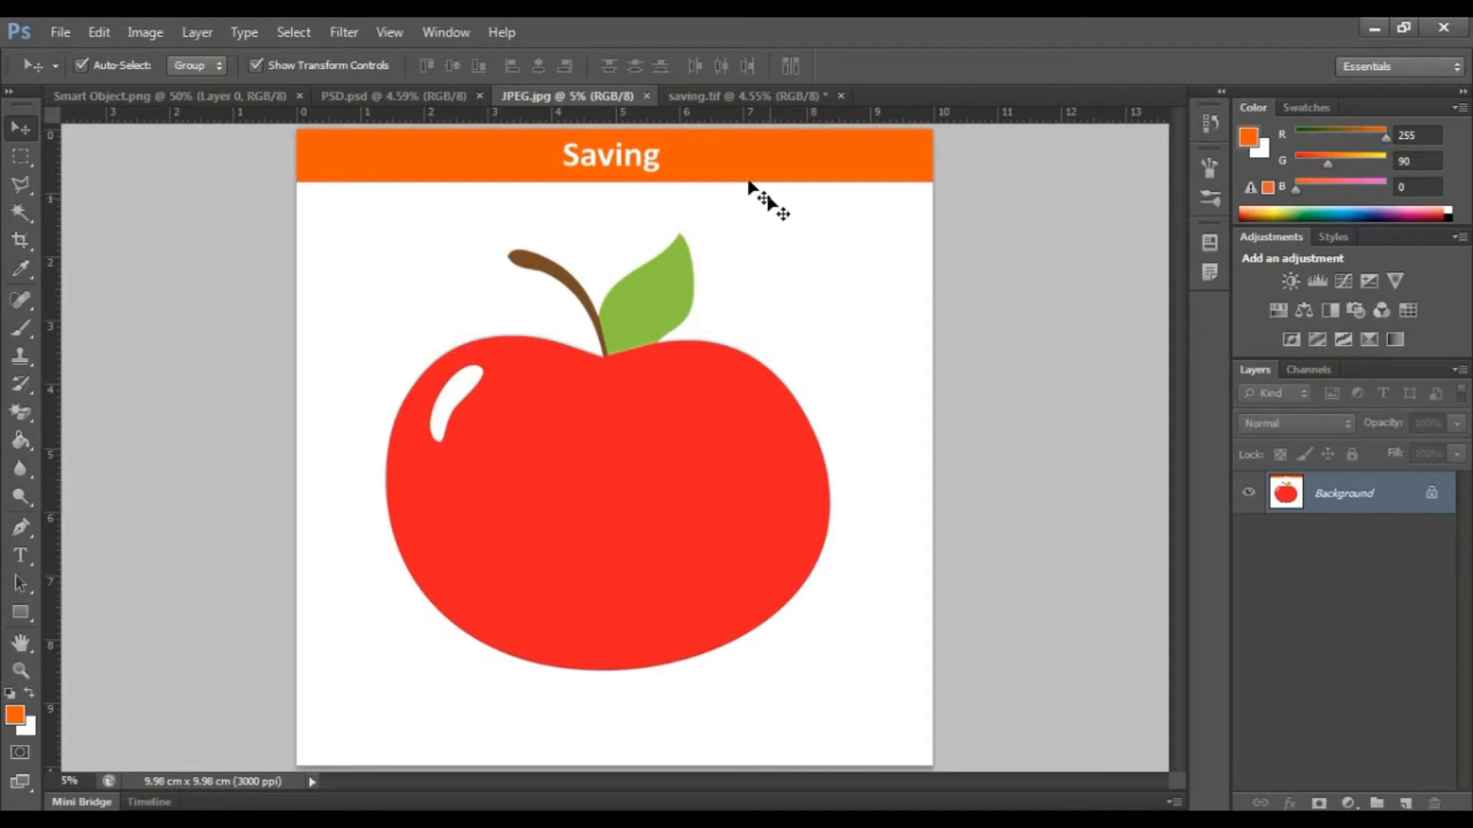
Close the JPEG.jpg document.
left_click(648, 95)
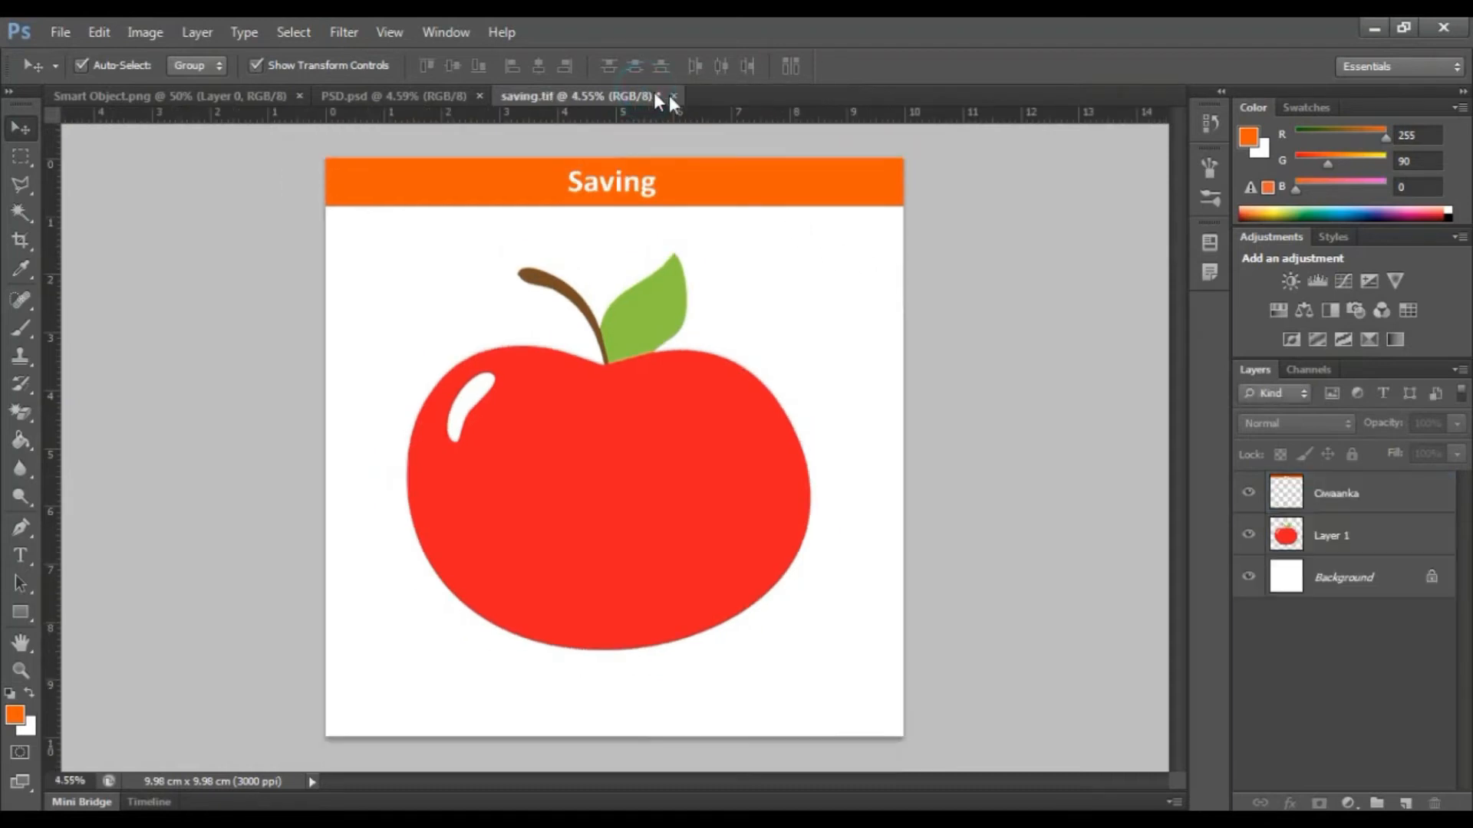
left_click(1105, 330)
Save the document as a Photoshop PDF file named PDF.
left_click(55, 35)
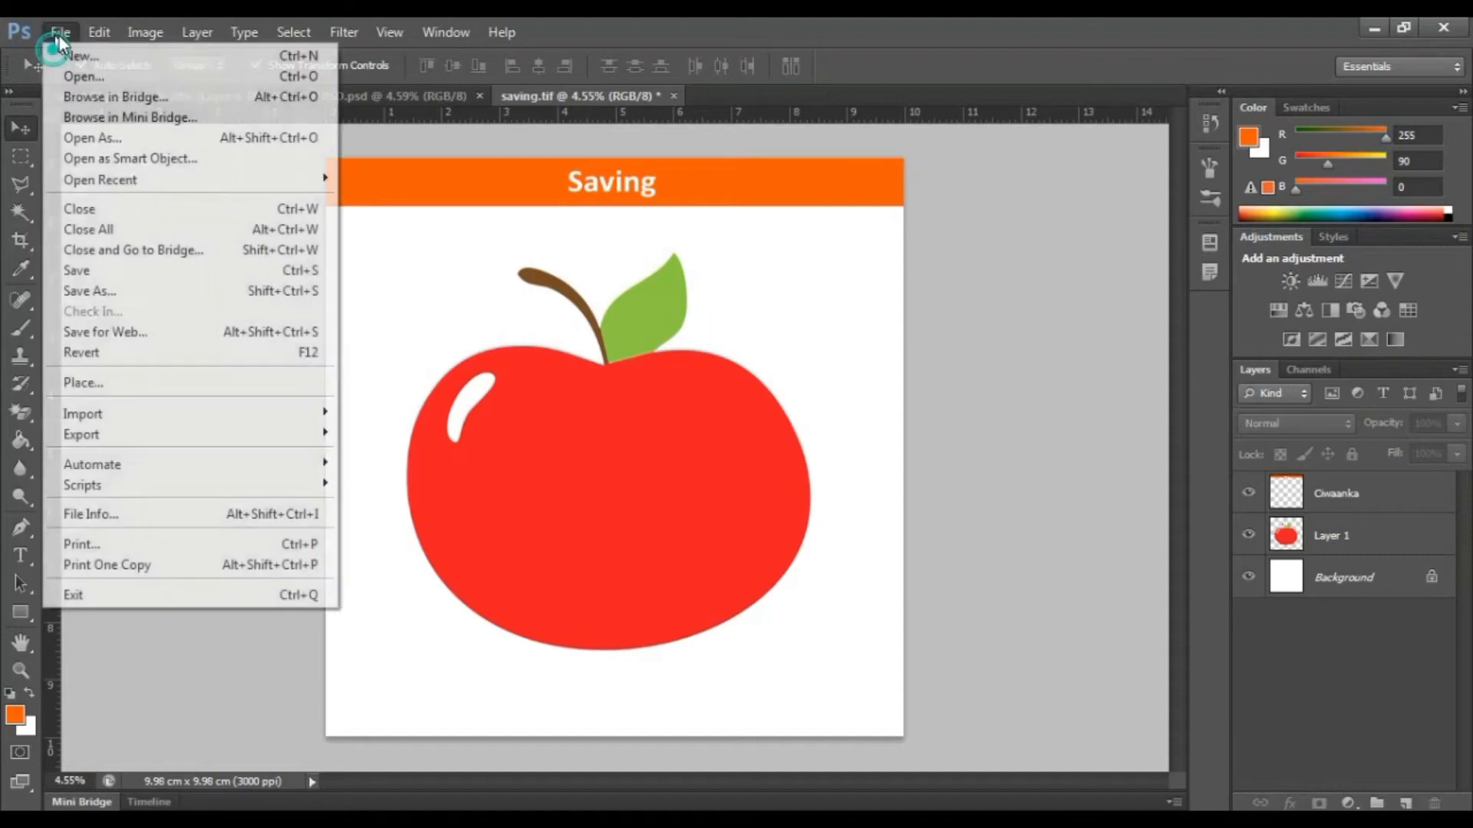
left_click(92, 297)
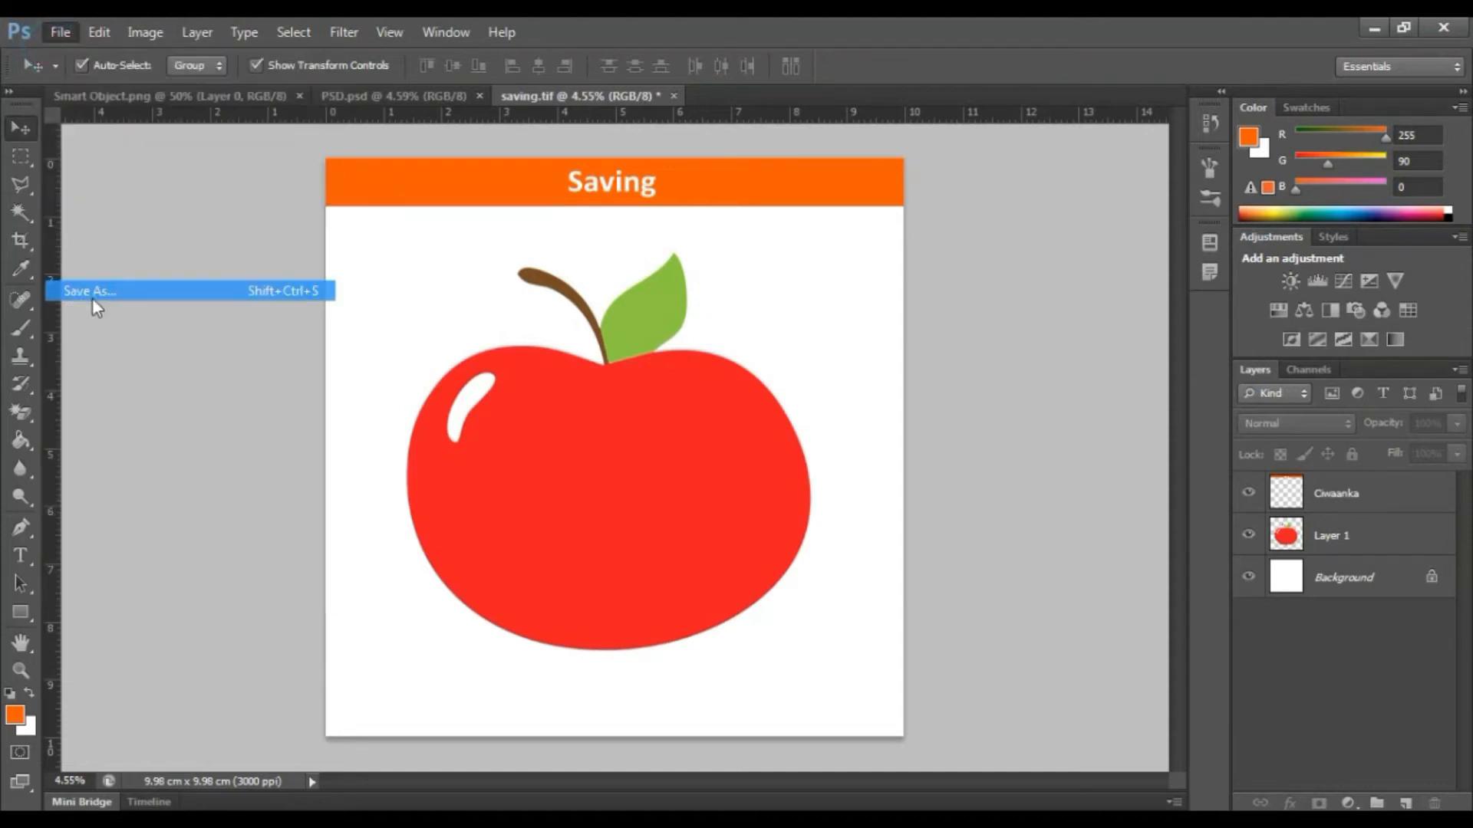
left_click(679, 537)
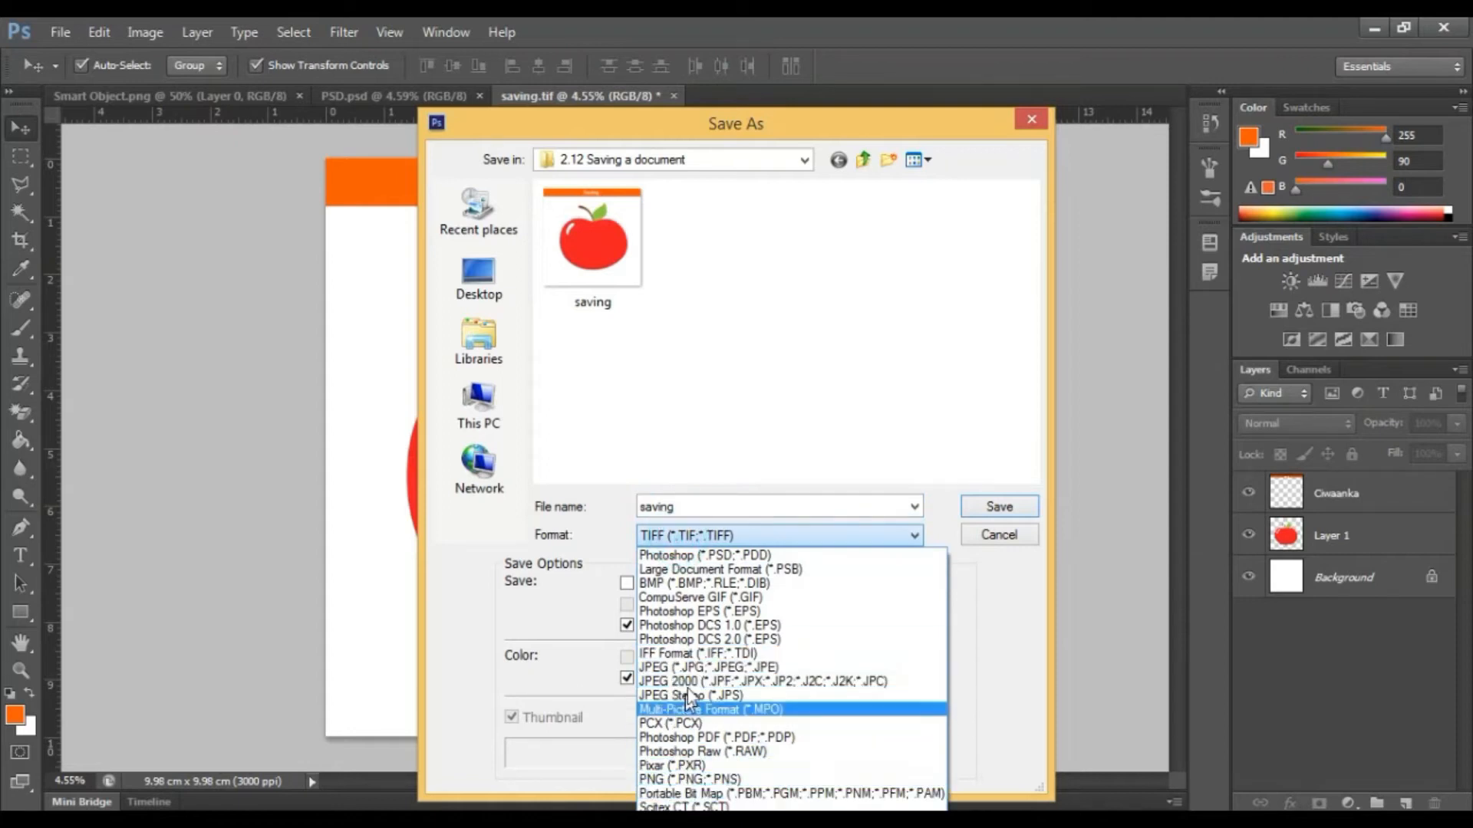
left_click(695, 737)
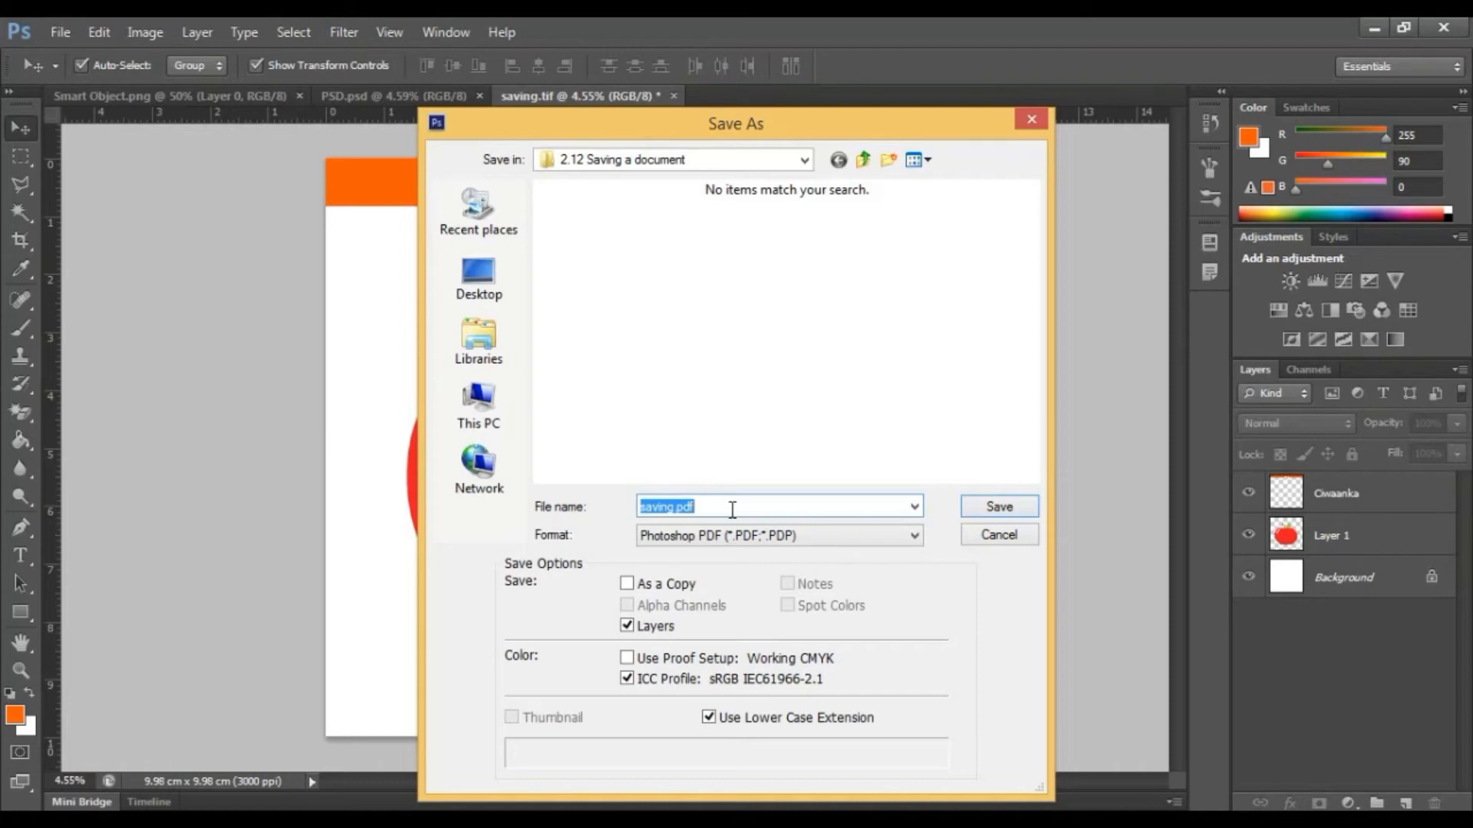
type("PDF")
key("Return")
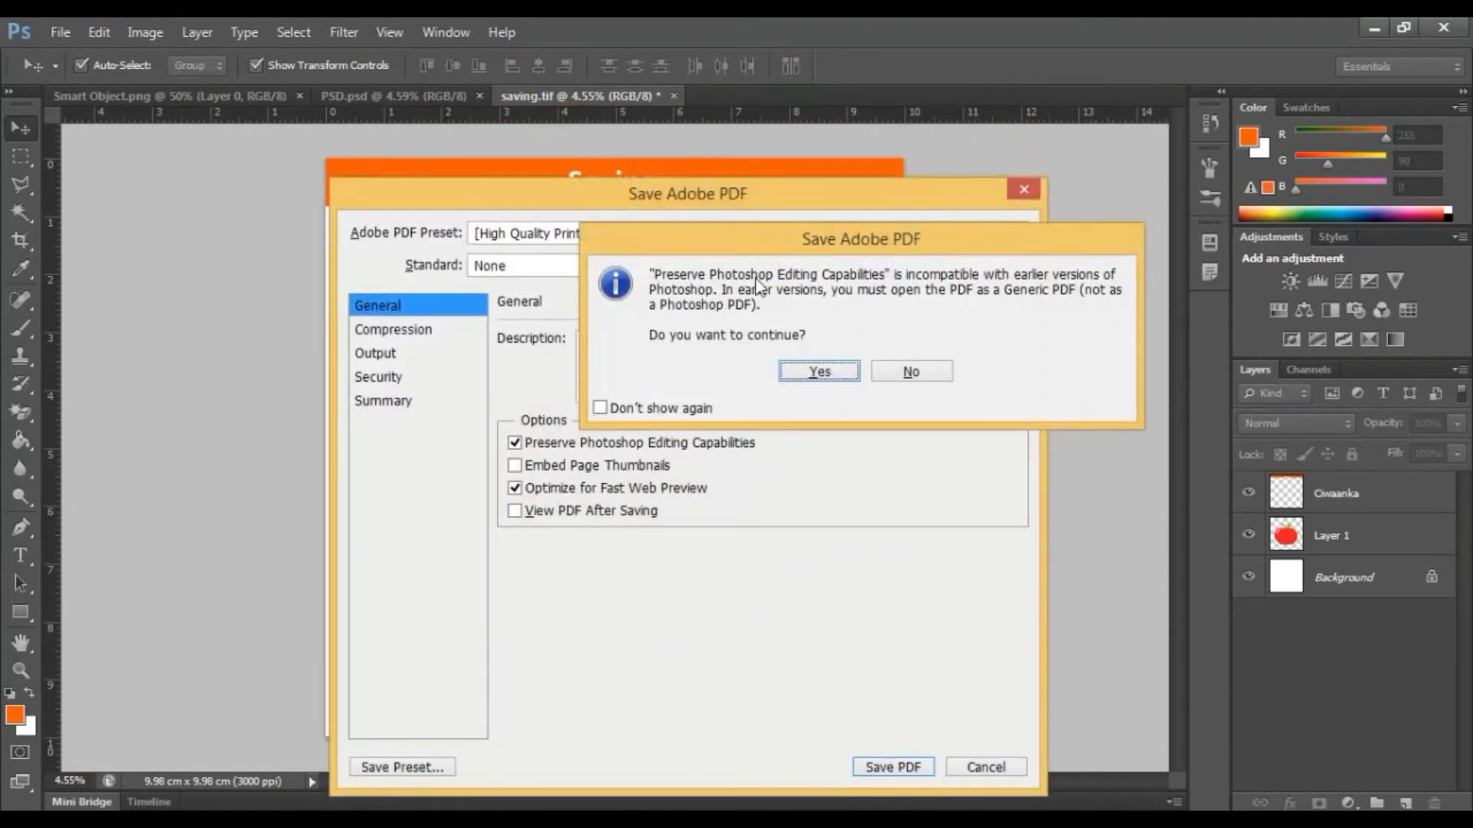
Accept the warning about preserving Photoshop editing capabilities.
left_click_drag(679, 235, 581, 304)
left_click(811, 441)
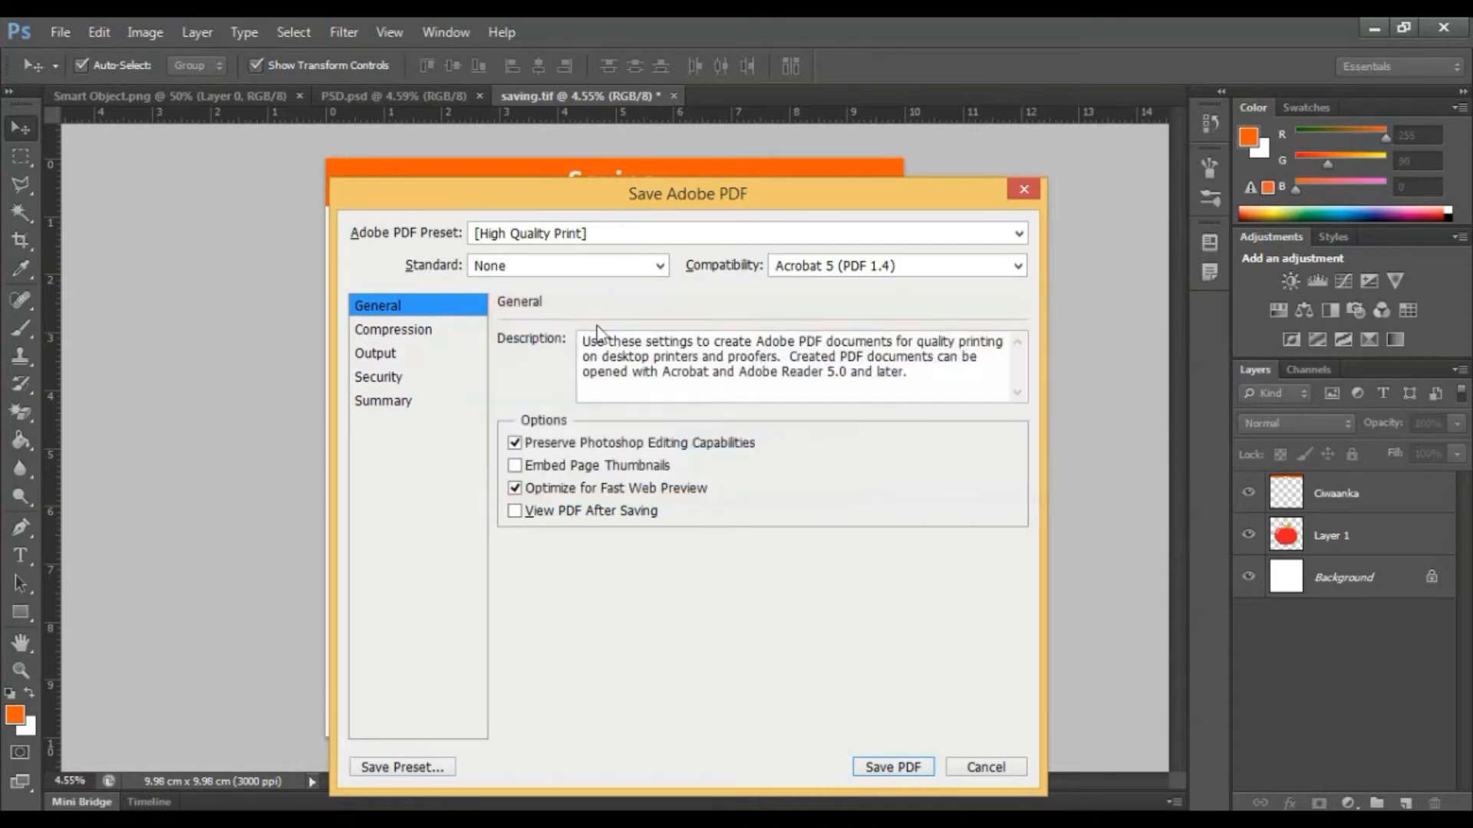
Review the Compression and Security sections of the PDF options.
left_click(414, 329)
left_click(406, 377)
left_click(414, 327)
left_click(414, 306)
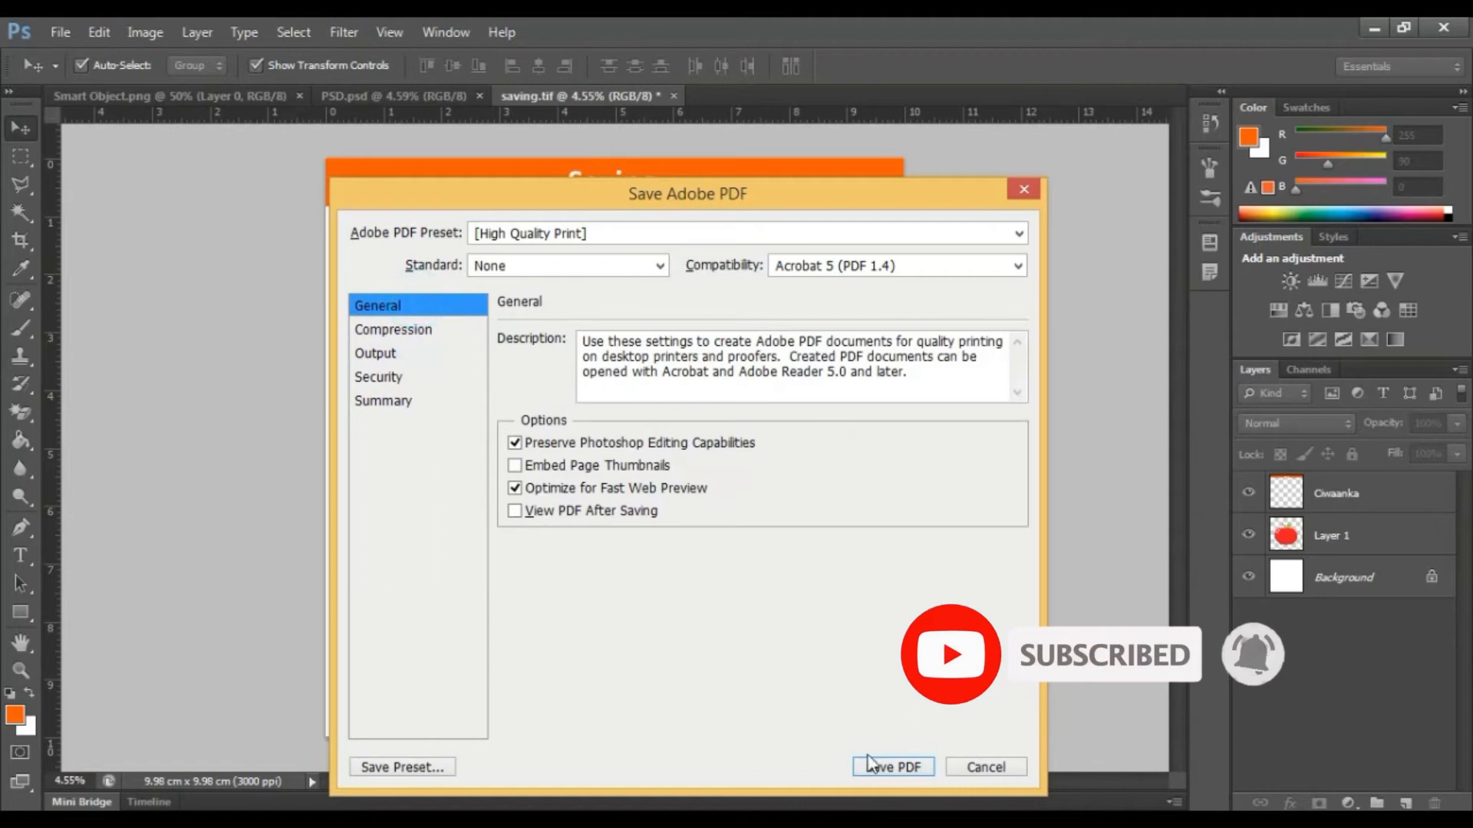
Confirm saving the PDF with the High Quality Print preset.
left_click(890, 767)
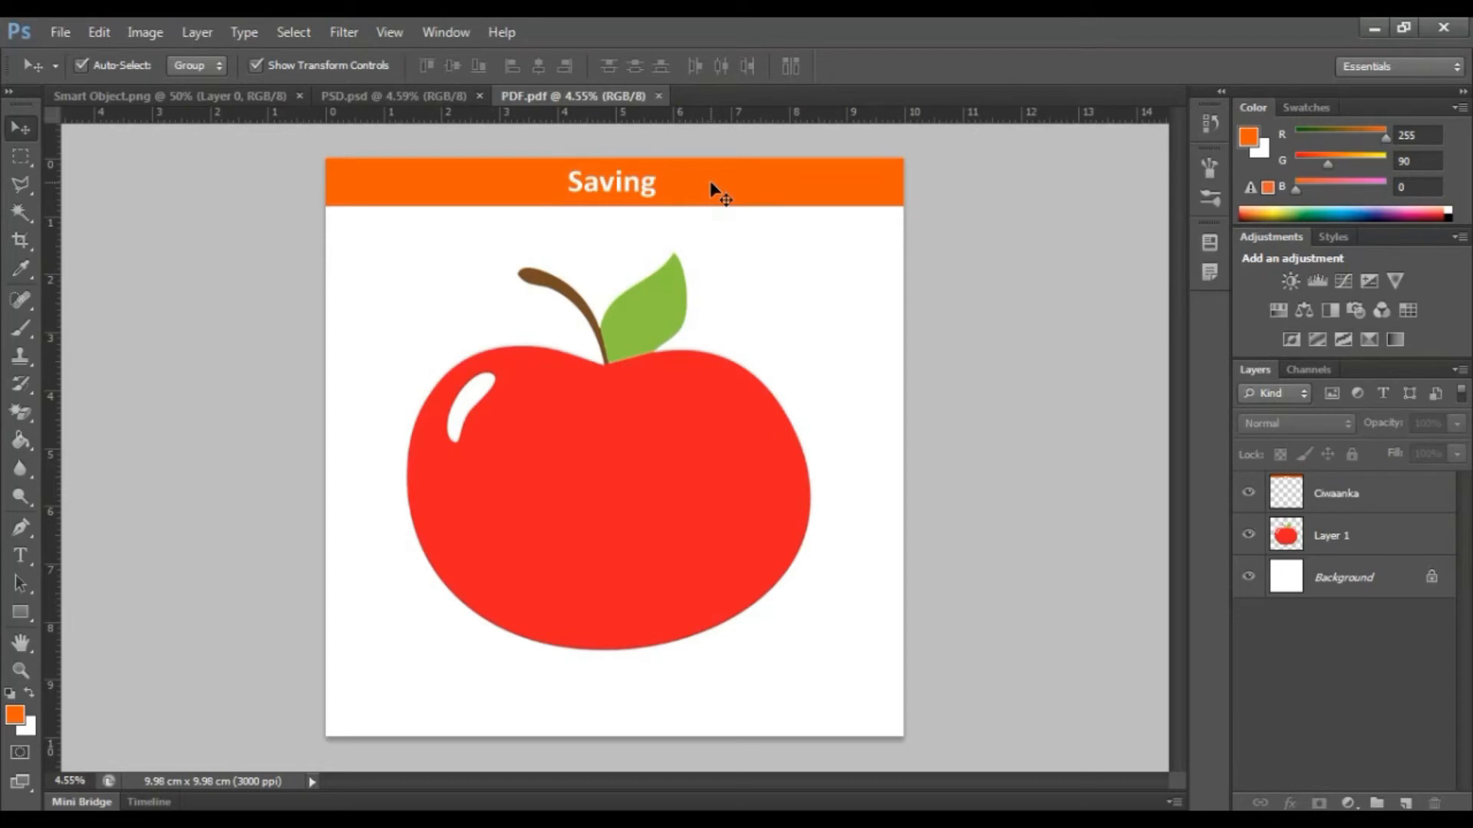
Delete the Background and Ciwaanka layers so only the apple layer remains on a transparent canvas.
left_click(1344, 581)
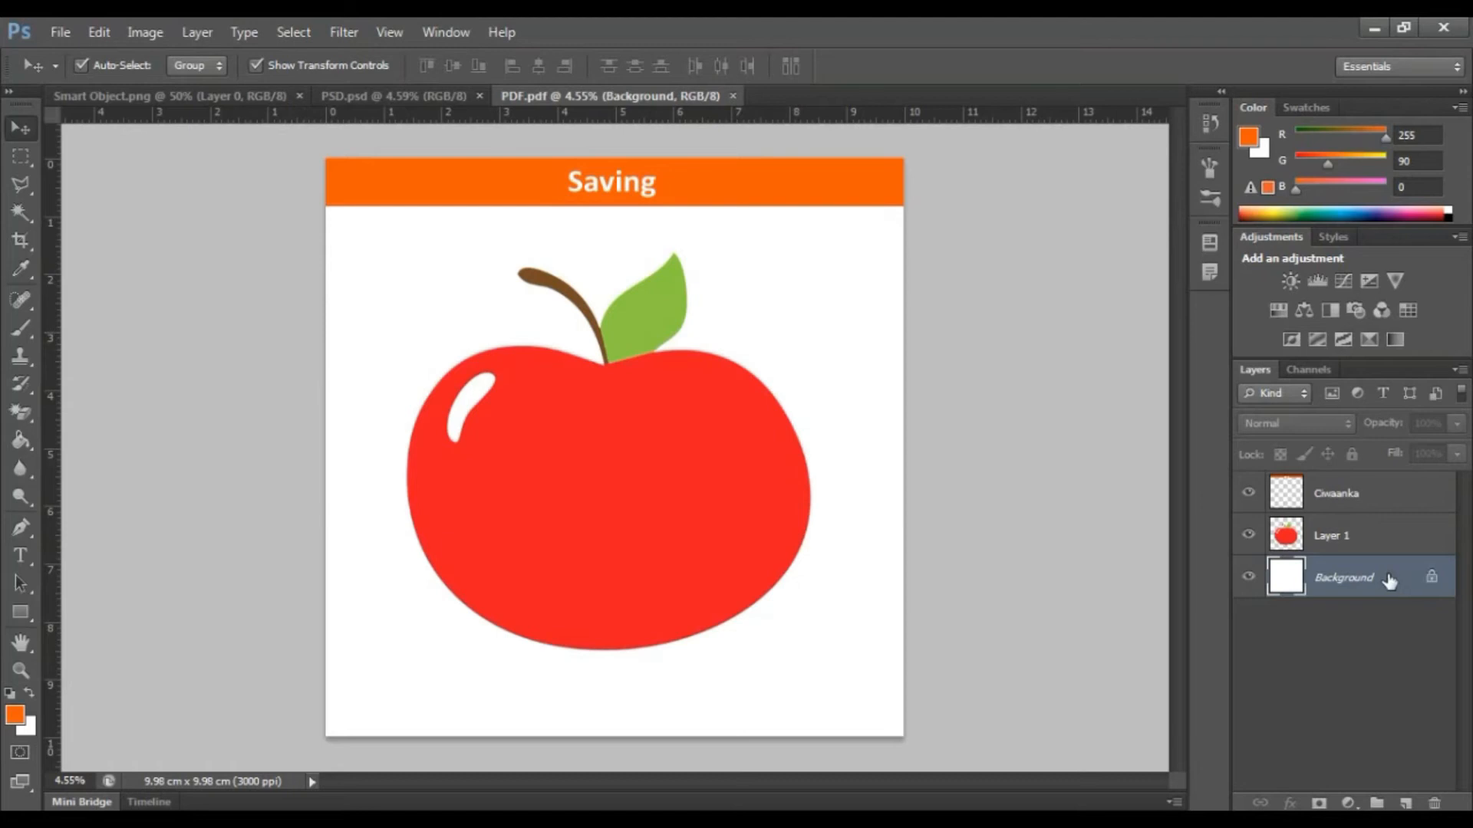
key("Delete")
left_click(1342, 493)
key("Delete")
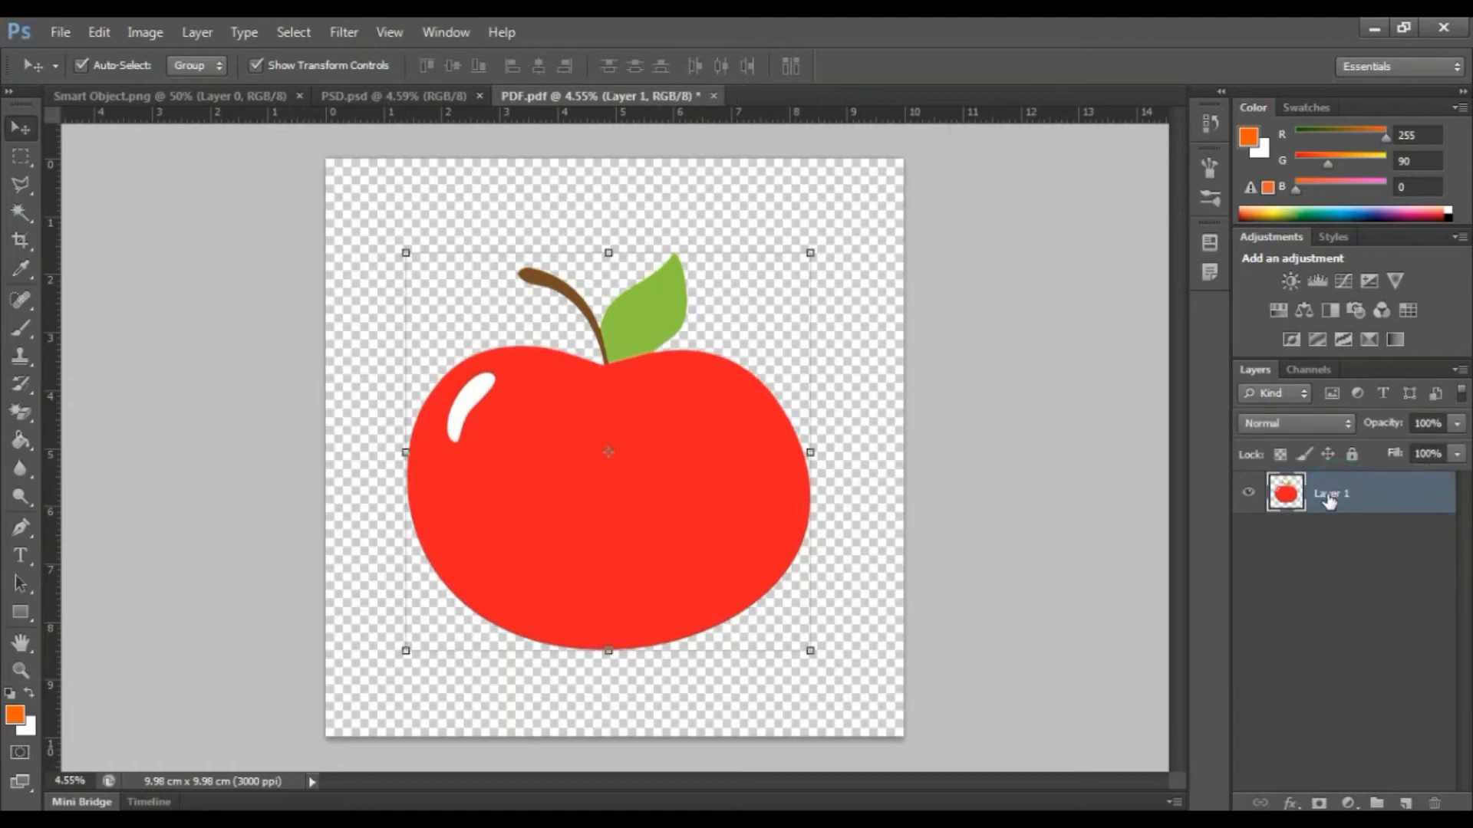
left_click(1042, 435)
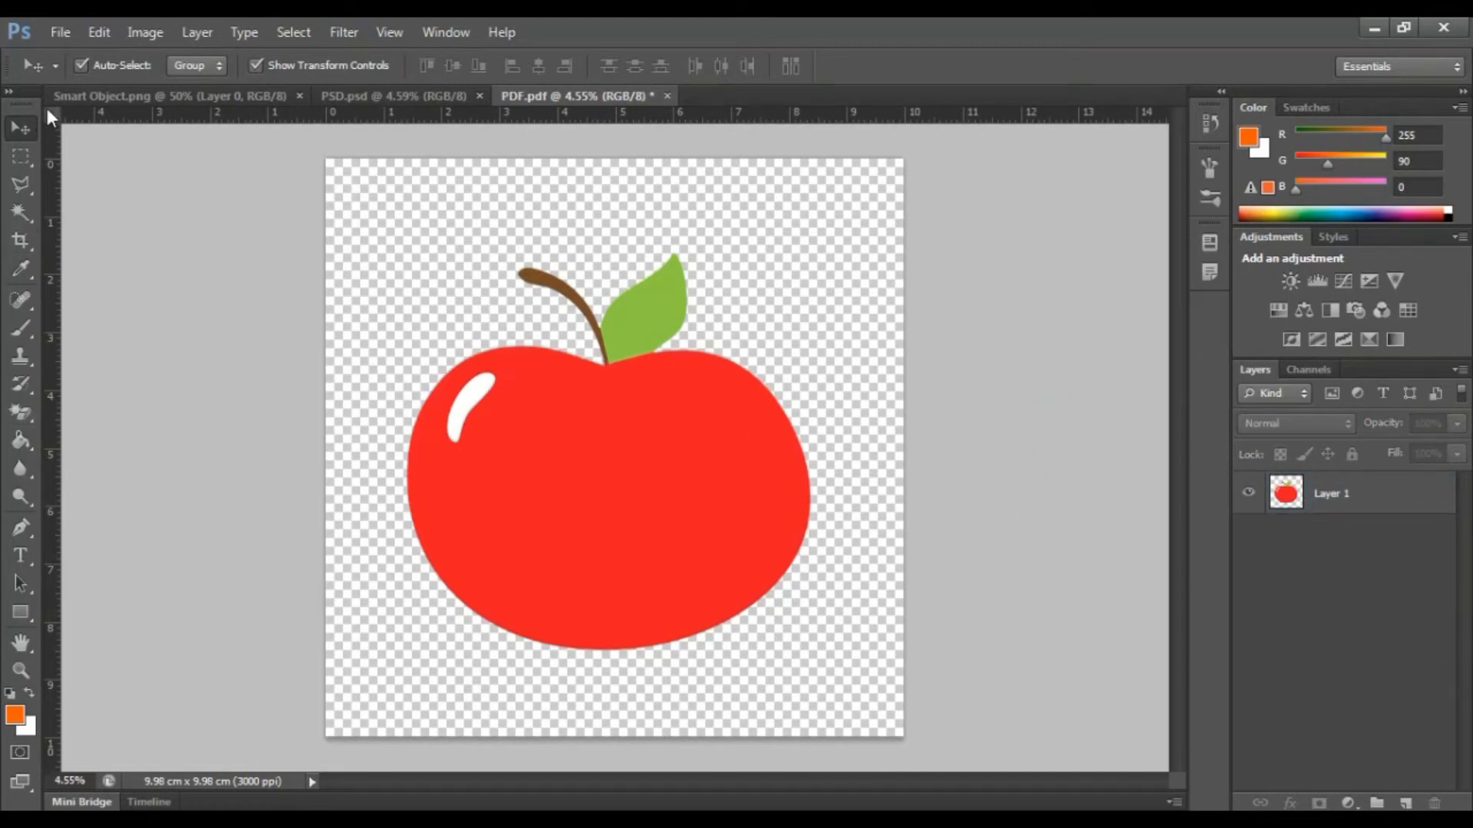
Save the transparent image as a PNG file named PNG, accepting the default PNG options.
left_click(61, 32)
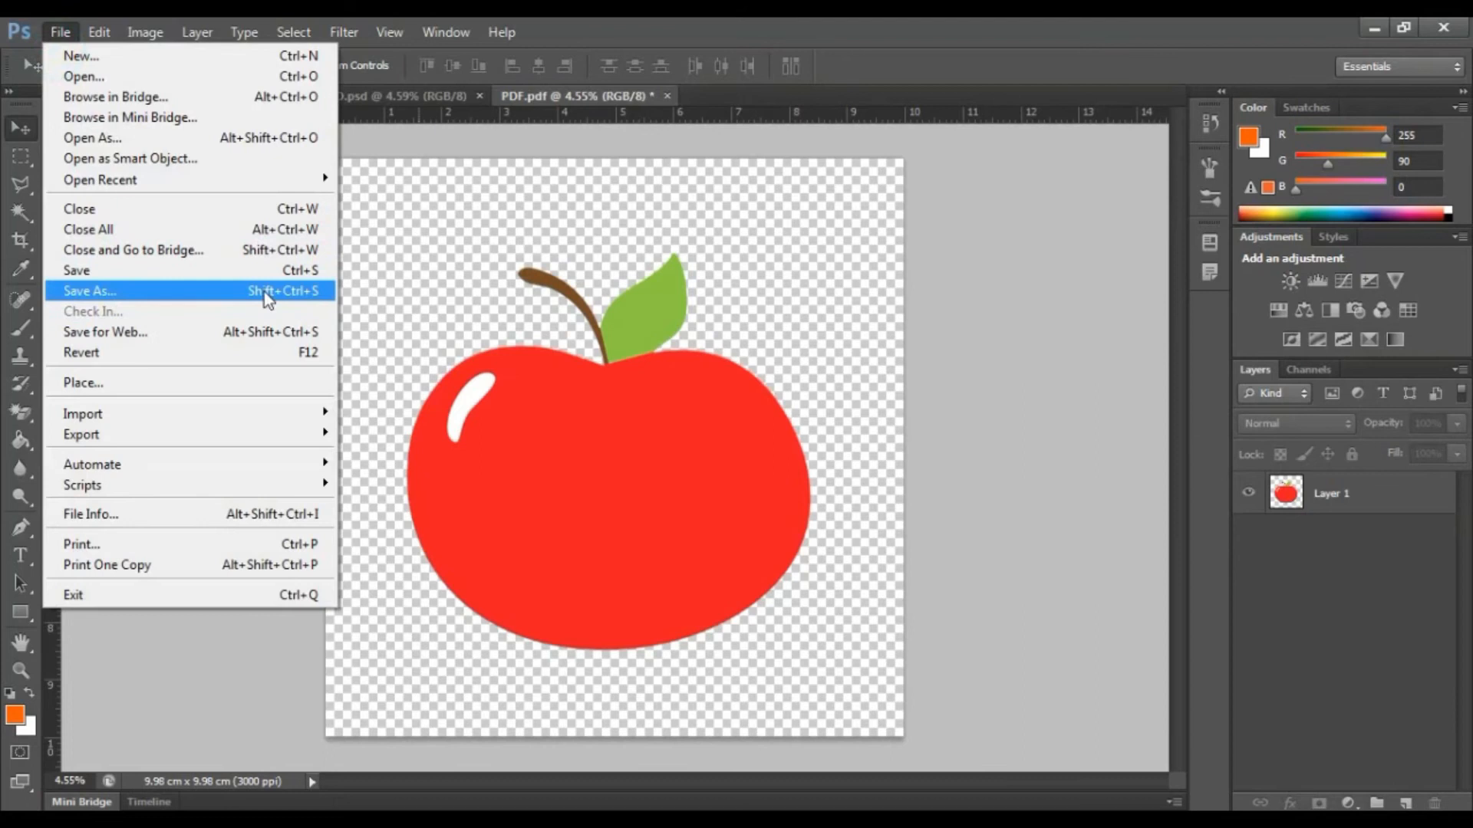
left_click(921, 328)
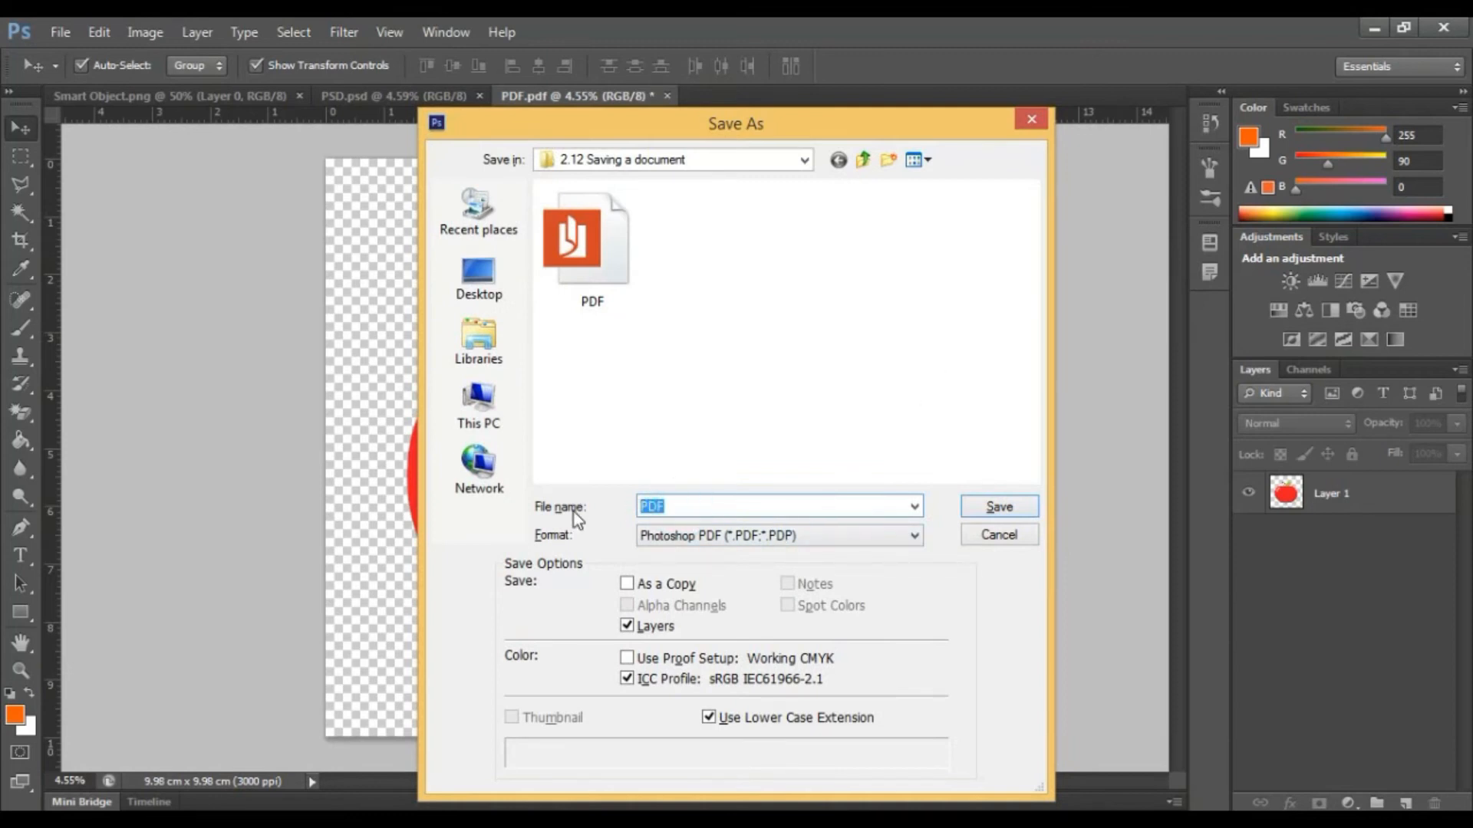
type("PNG")
left_click(729, 537)
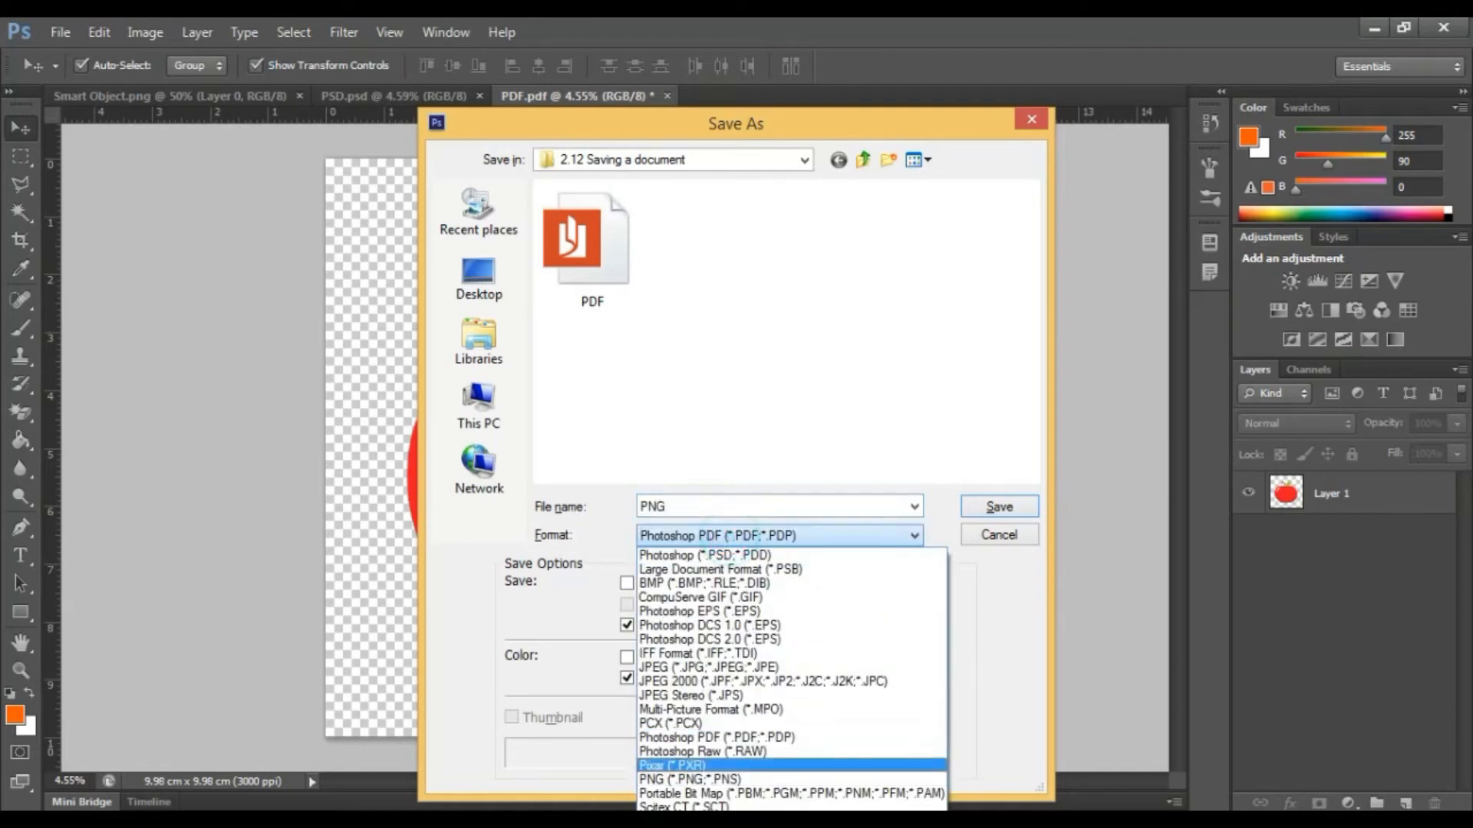
left_click(740, 794)
left_click(675, 537)
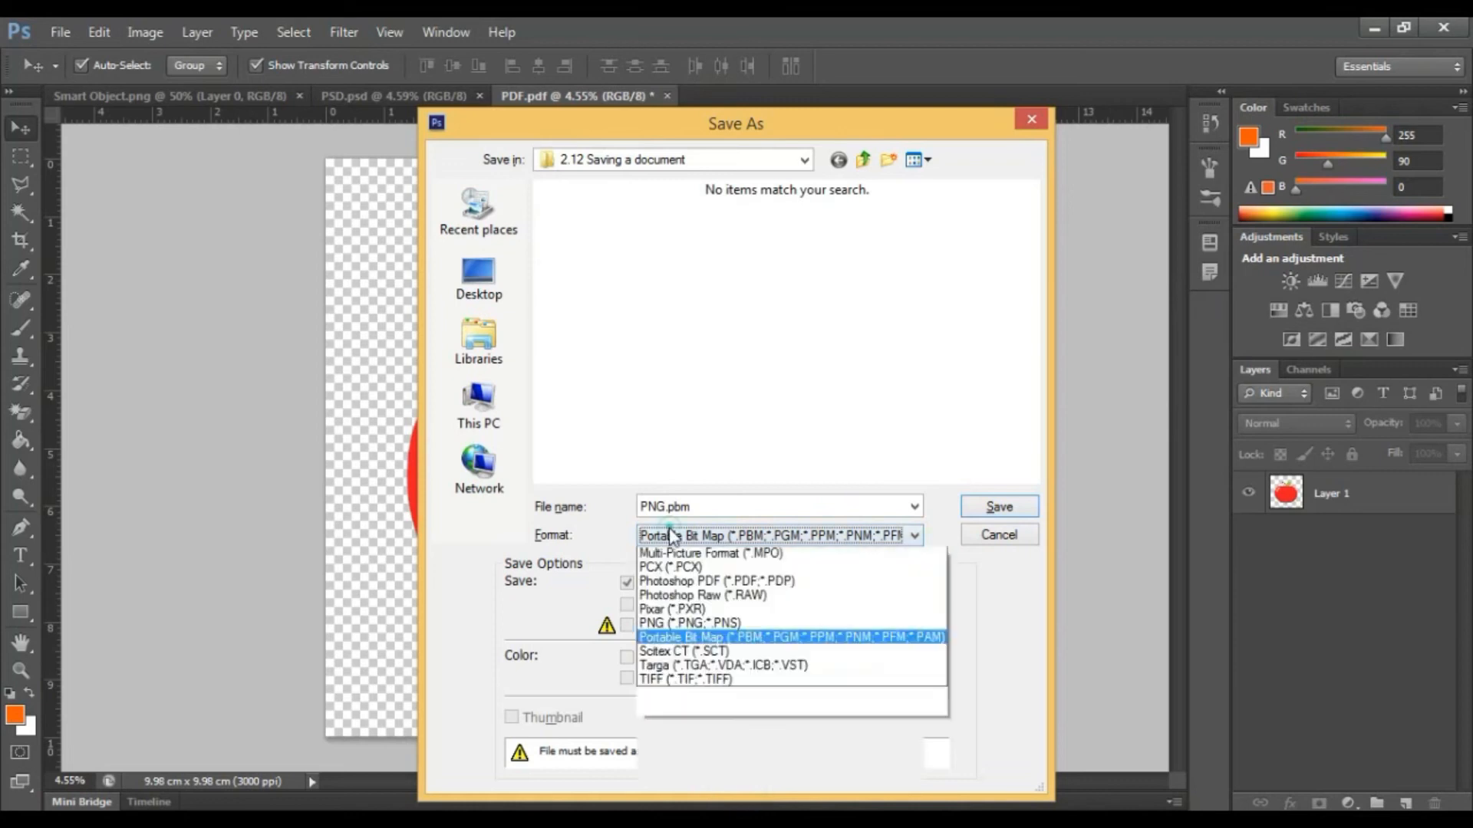
left_click(694, 780)
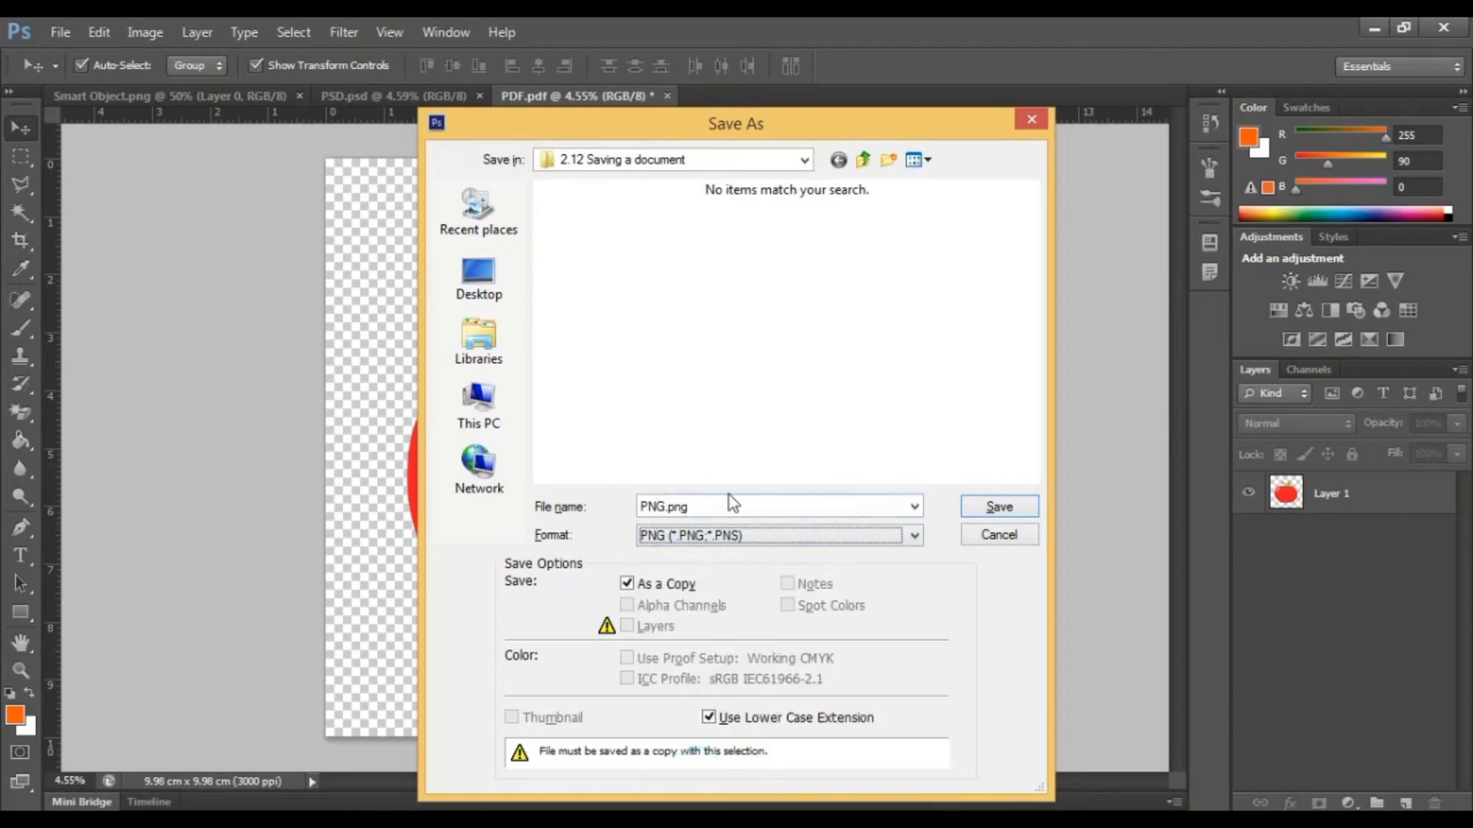
left_click(998, 507)
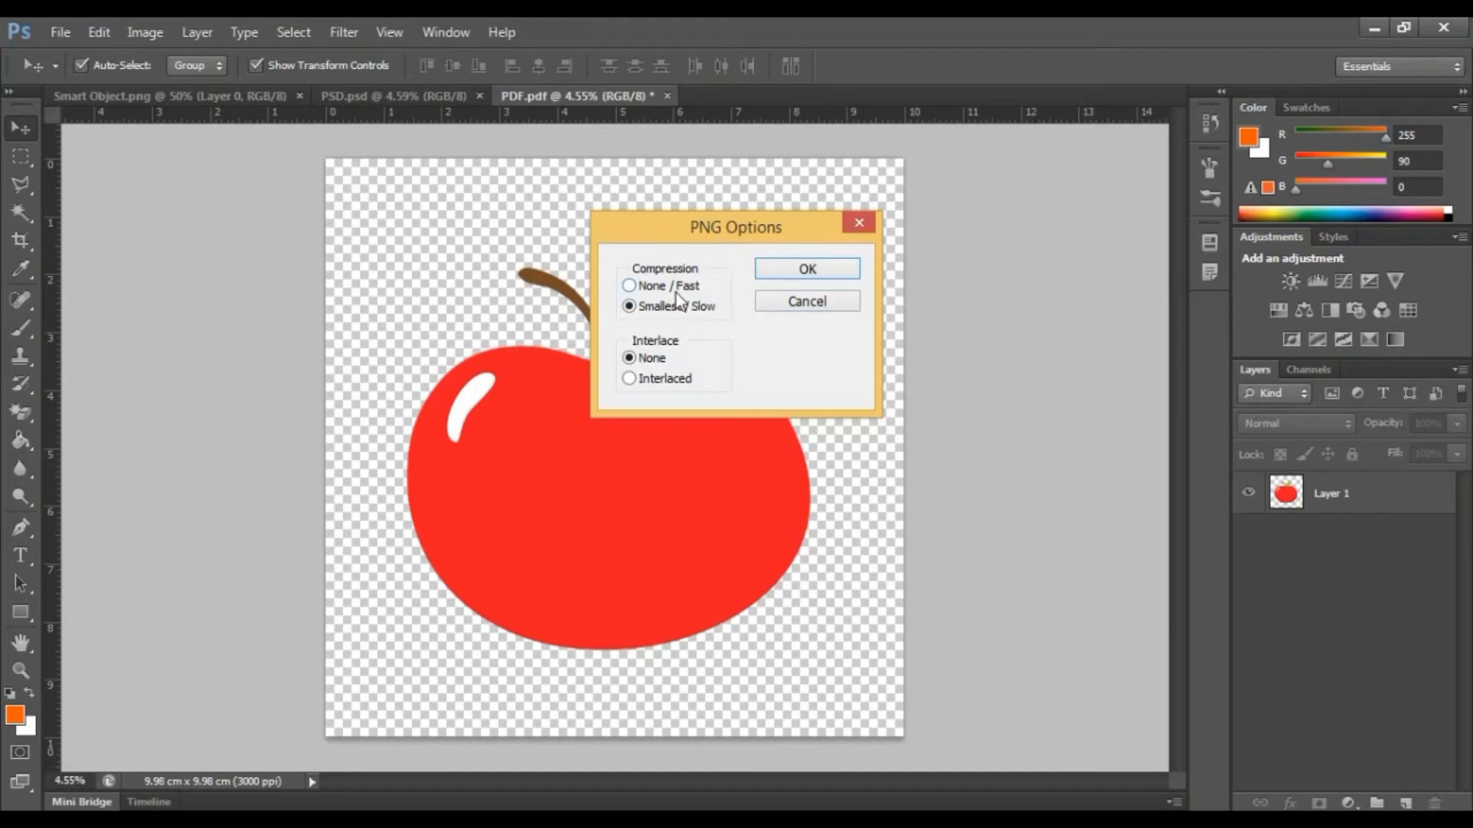
left_click(761, 261)
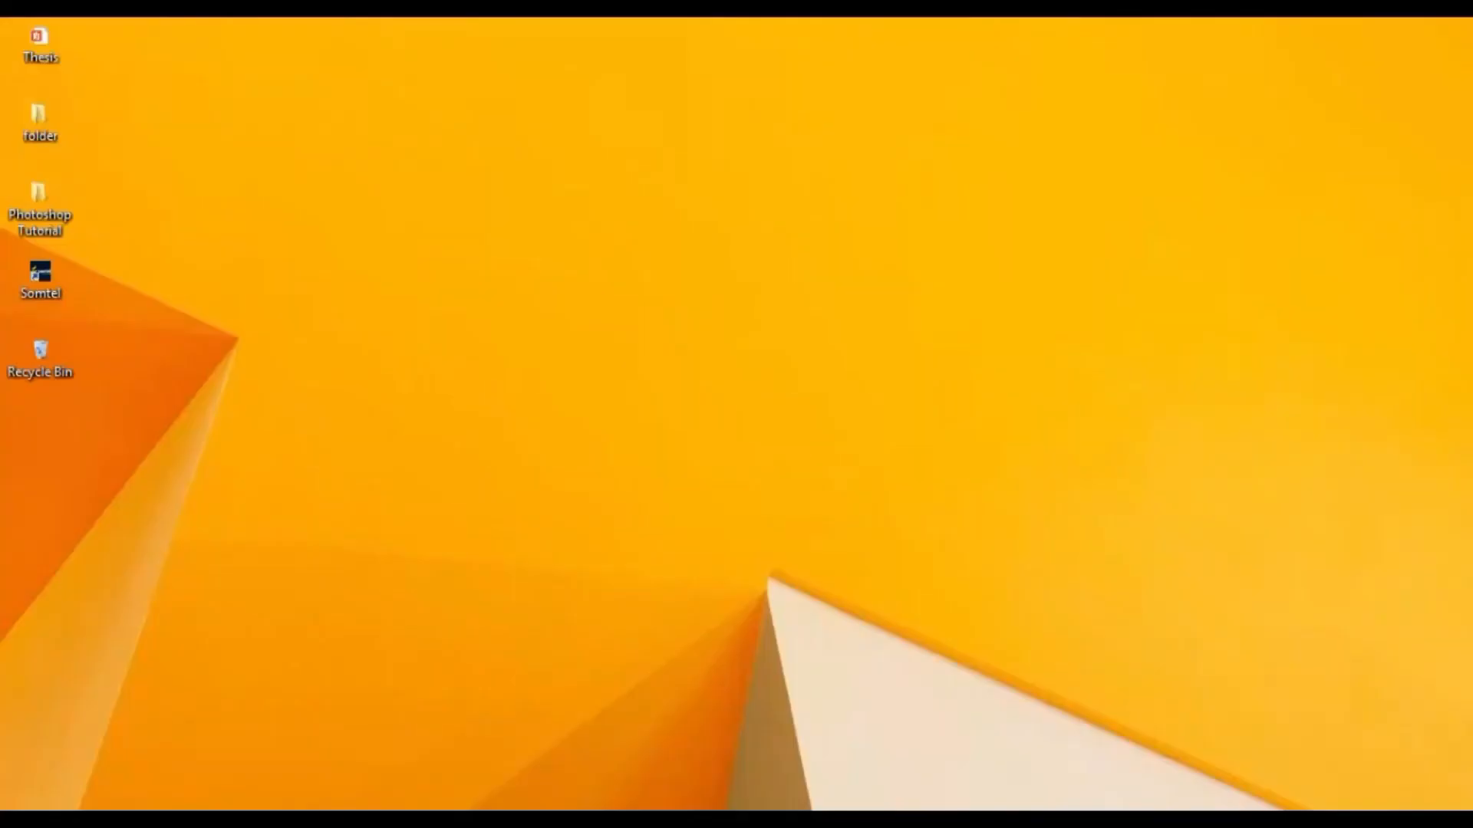
Open the 2.12 Saving a document folder in File Explorer to inspect the saved files, then close it.
double_click(40, 211)
double_click(414, 230)
left_click(306, 387)
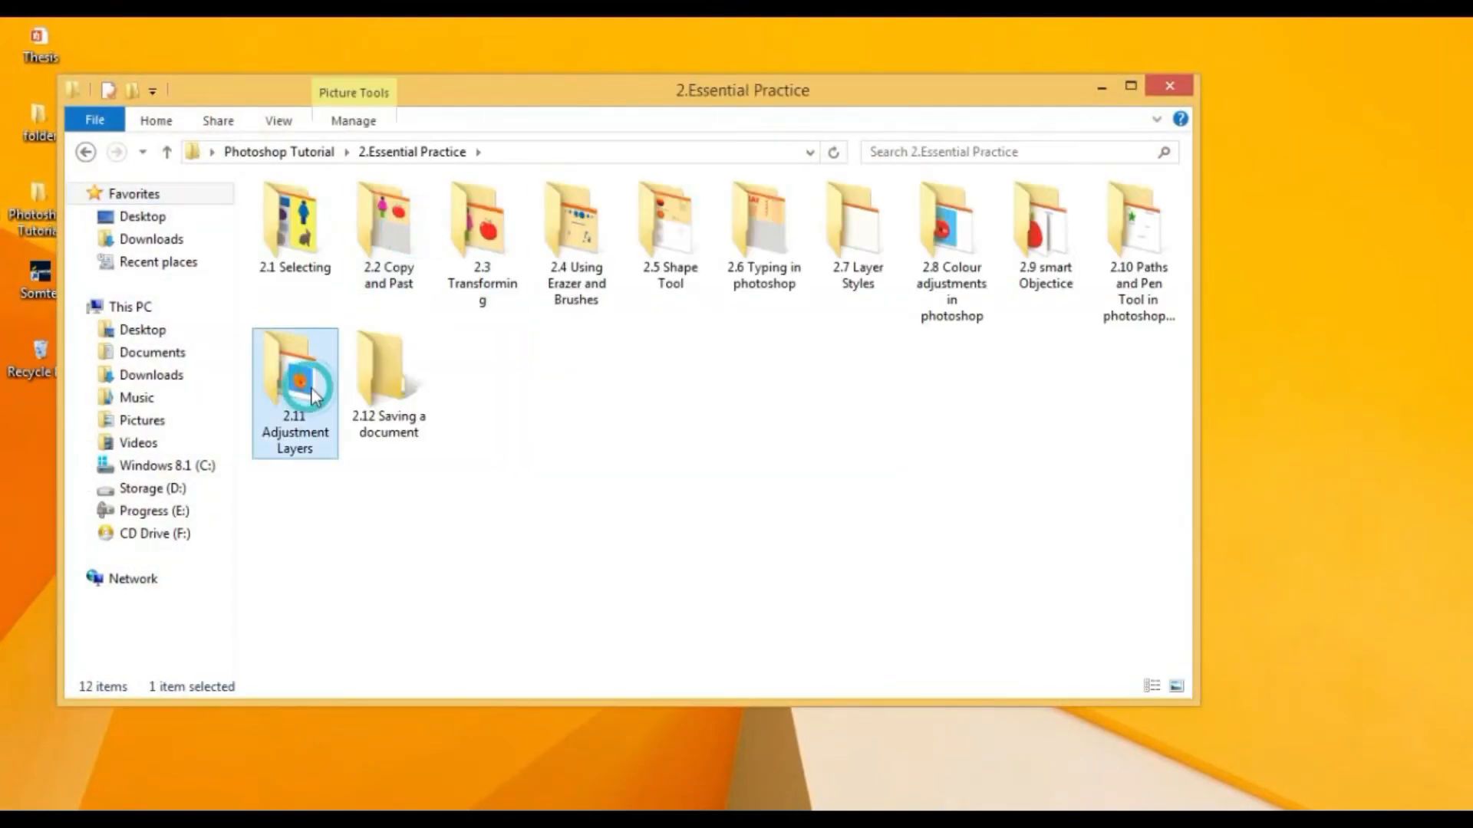
double_click(367, 385)
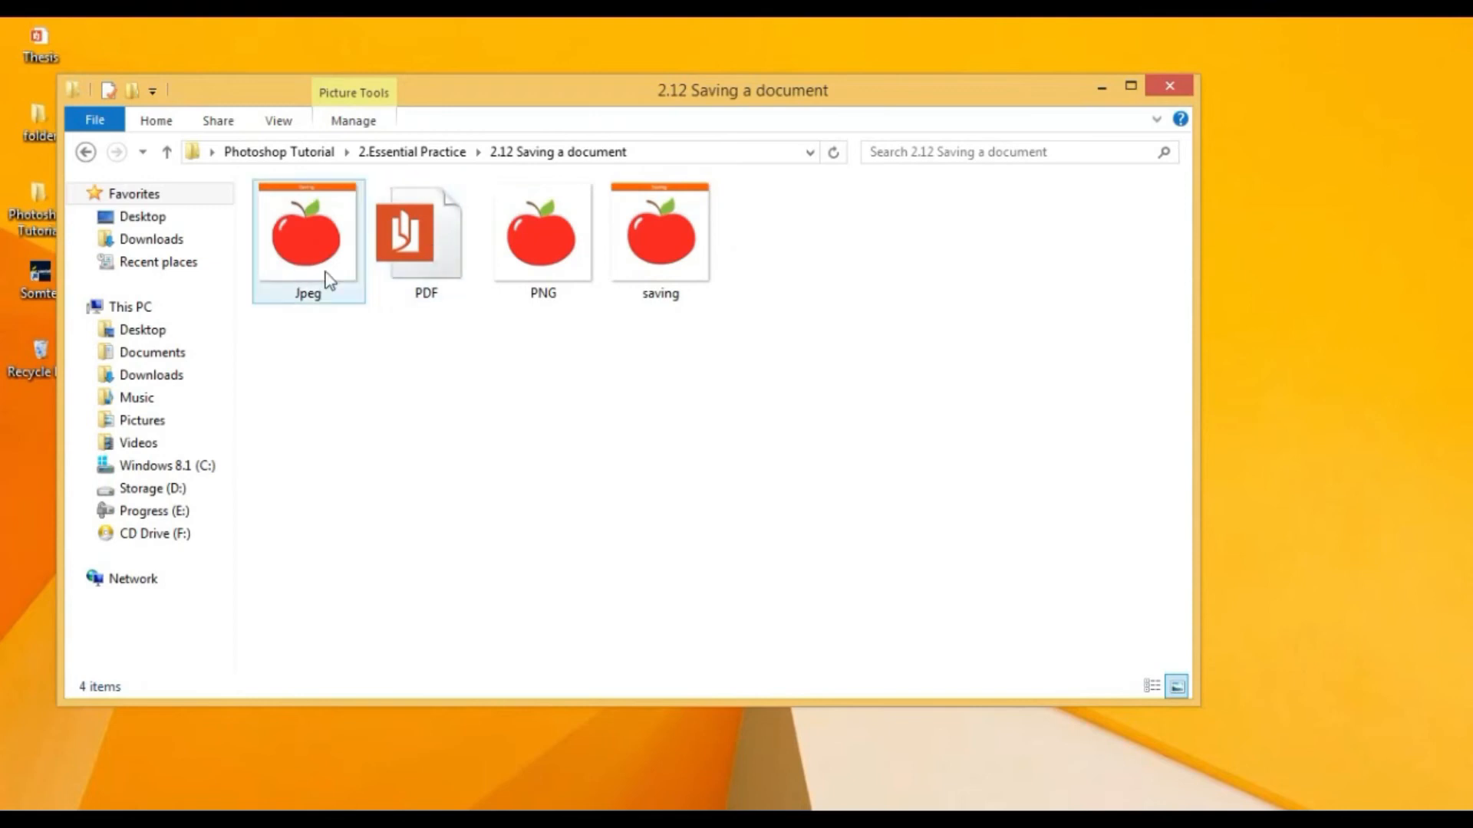
left_click(417, 289)
left_click(559, 269, "ctrl")
left_click_drag(699, 408, 634, 98)
left_click_drag(551, 366, 302, 192)
left_click(1158, 90)
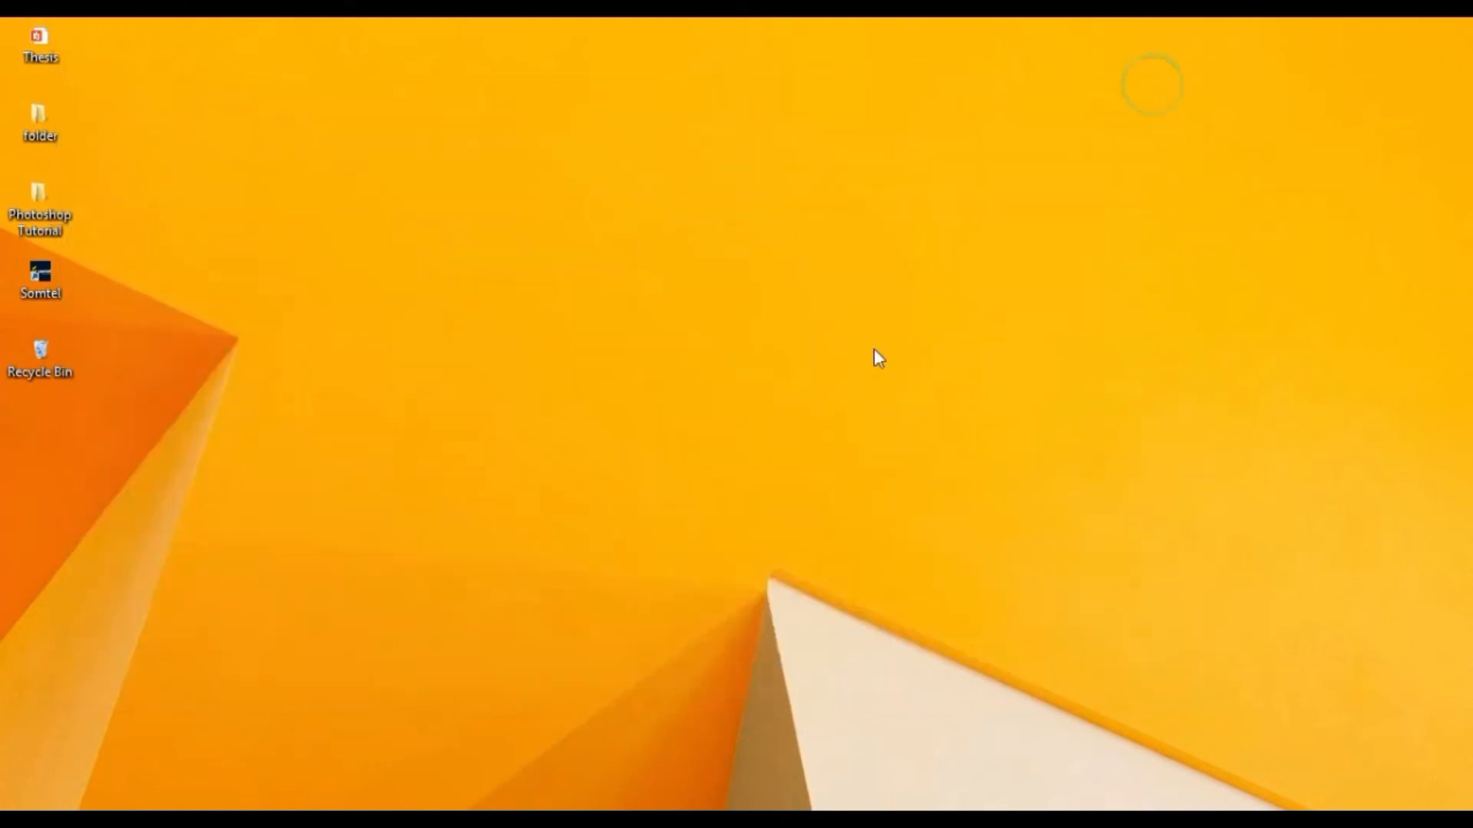
Return to Photoshop and save the layered document as a Photoshop PSD file named PSD.
left_click(411, 681)
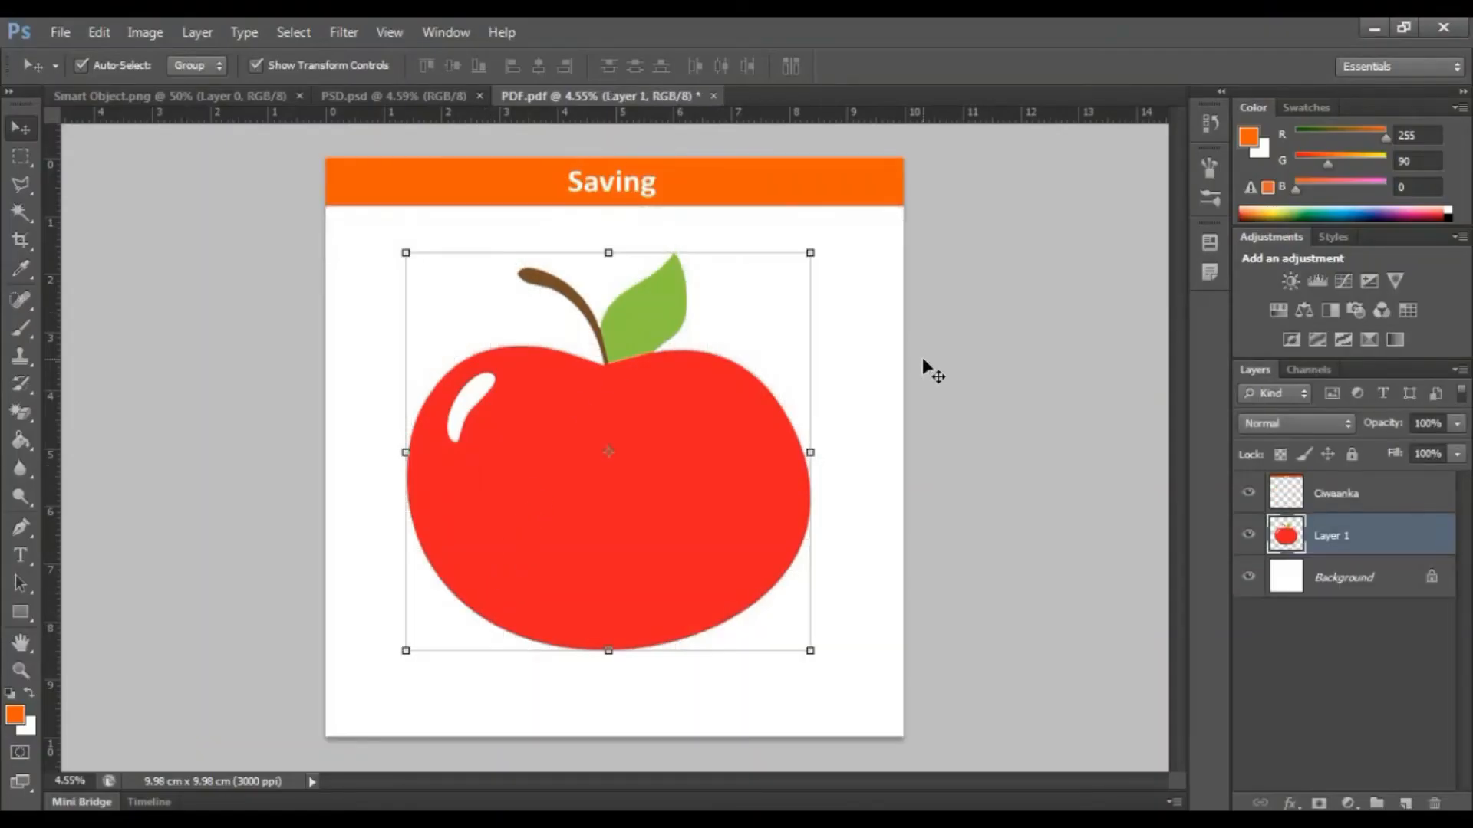
left_click(922, 357)
key("ctrl+s")
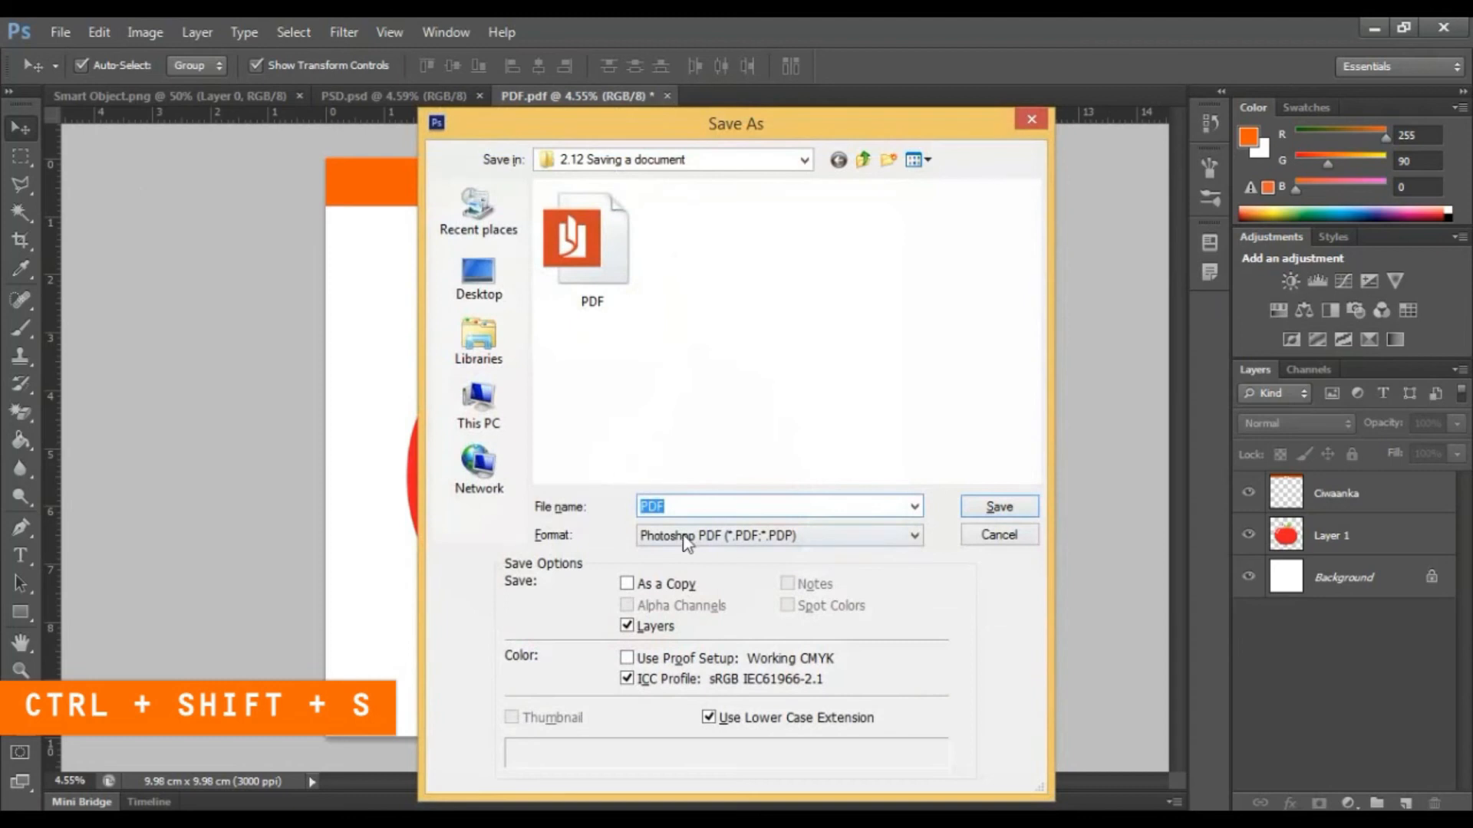
left_click(685, 541)
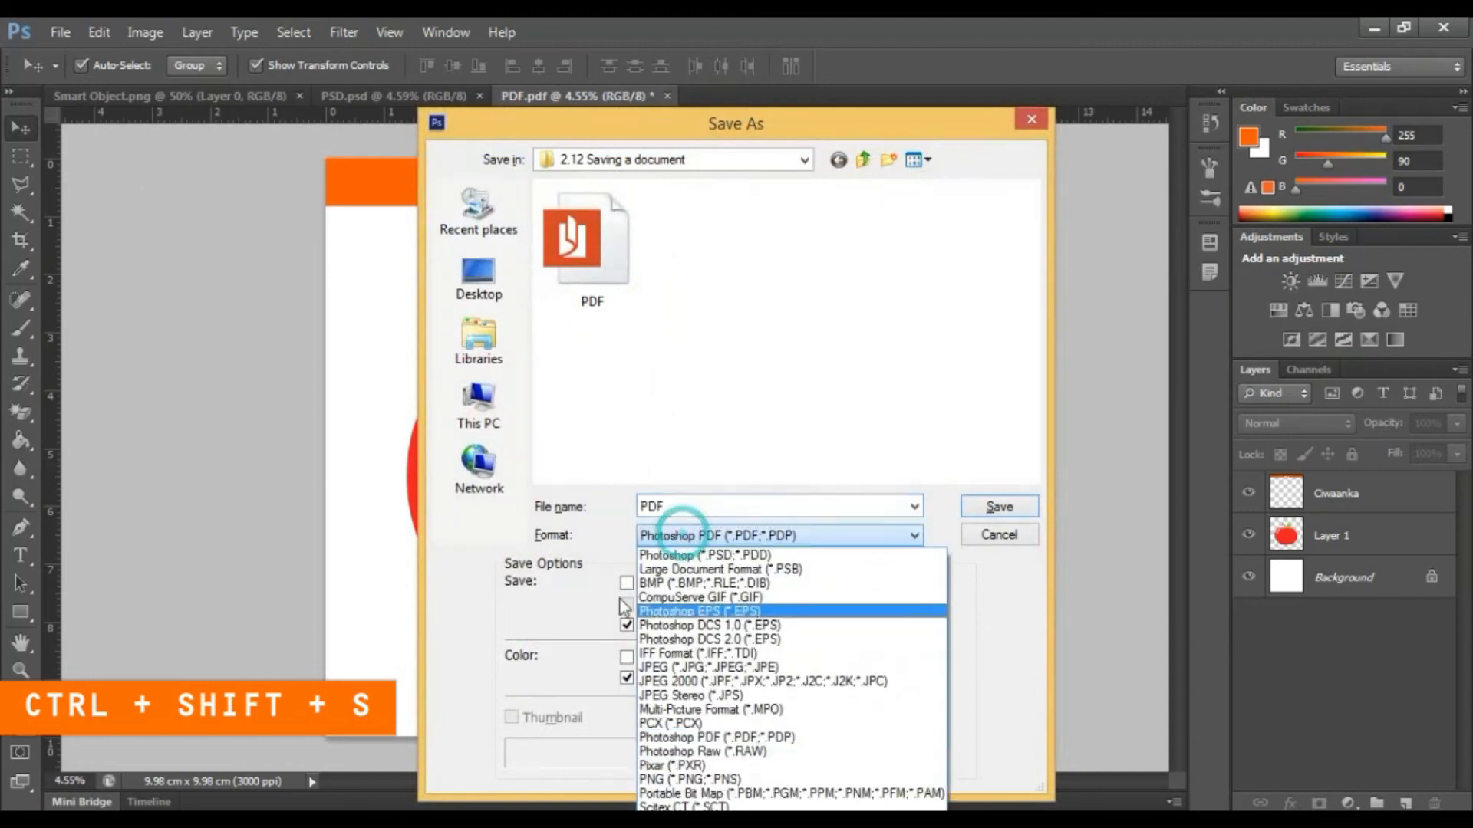
left_click(761, 554)
left_click(756, 504)
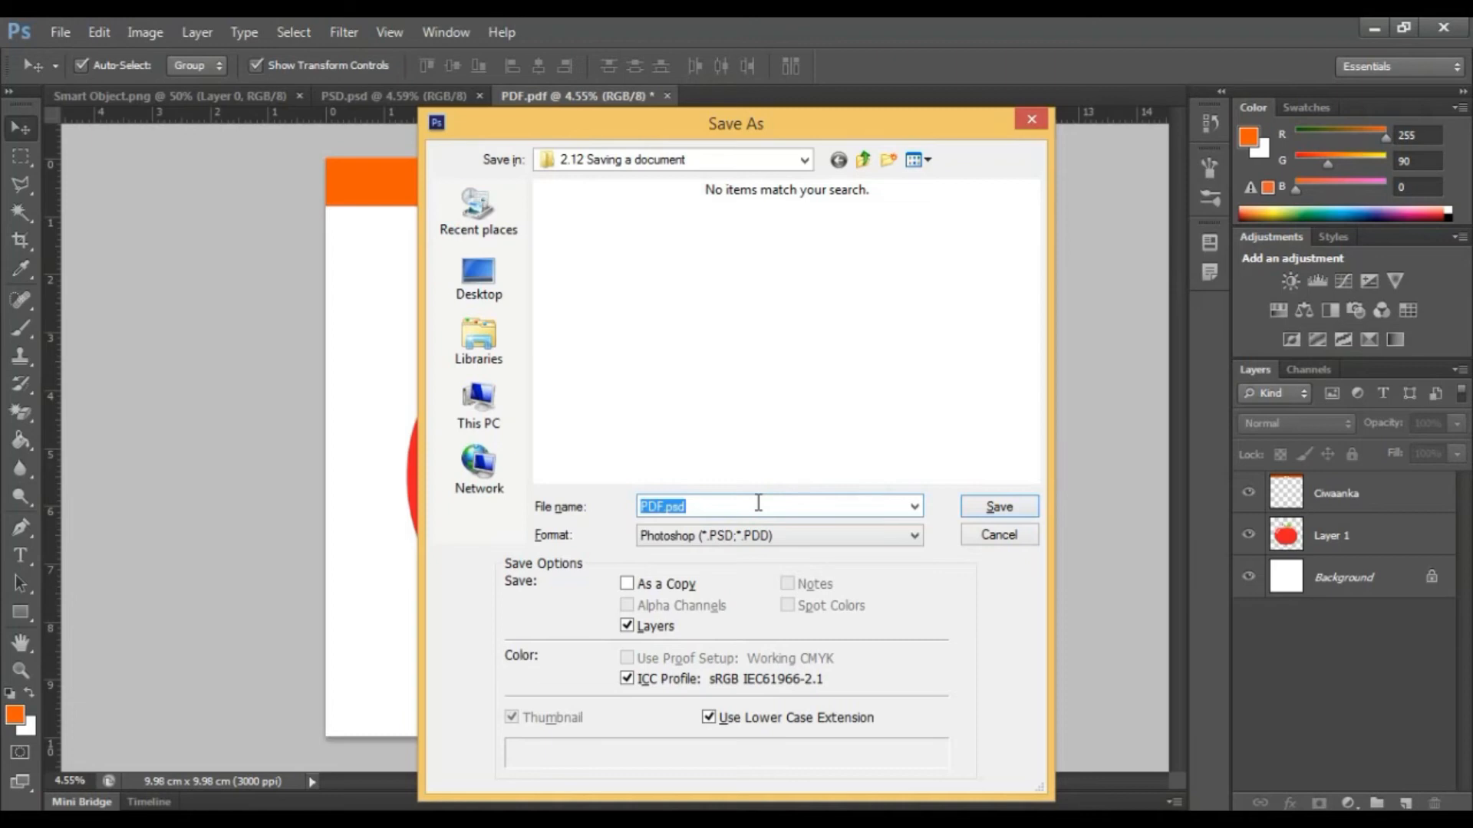
type("PSd")
key("BackSpace")
type("D")
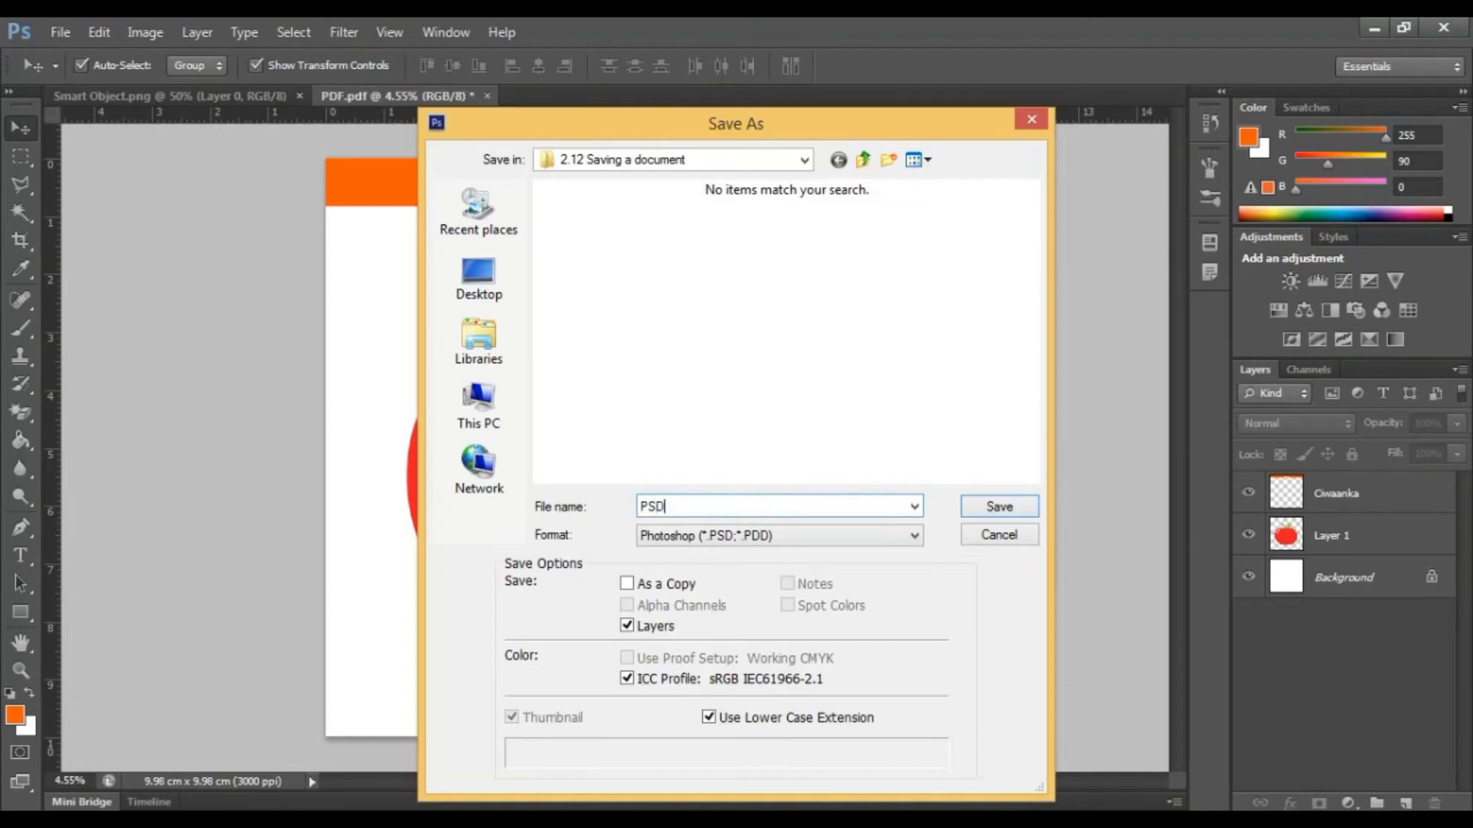
key("Return")
key("Return")
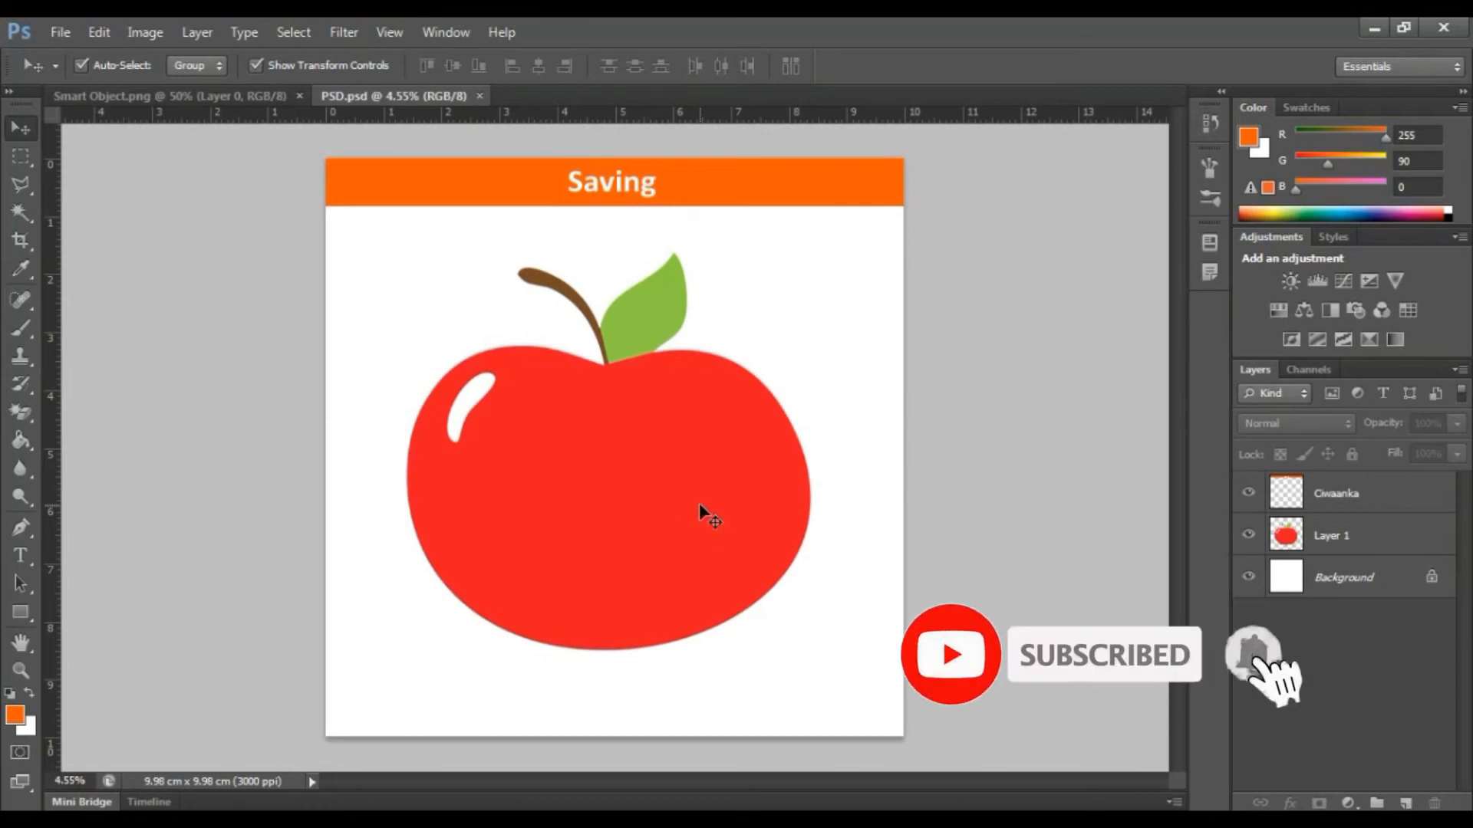
Save the document as a TIFF file named TIFF, accepting the default TIFF options and the layers file-size notice.
left_click(60, 32)
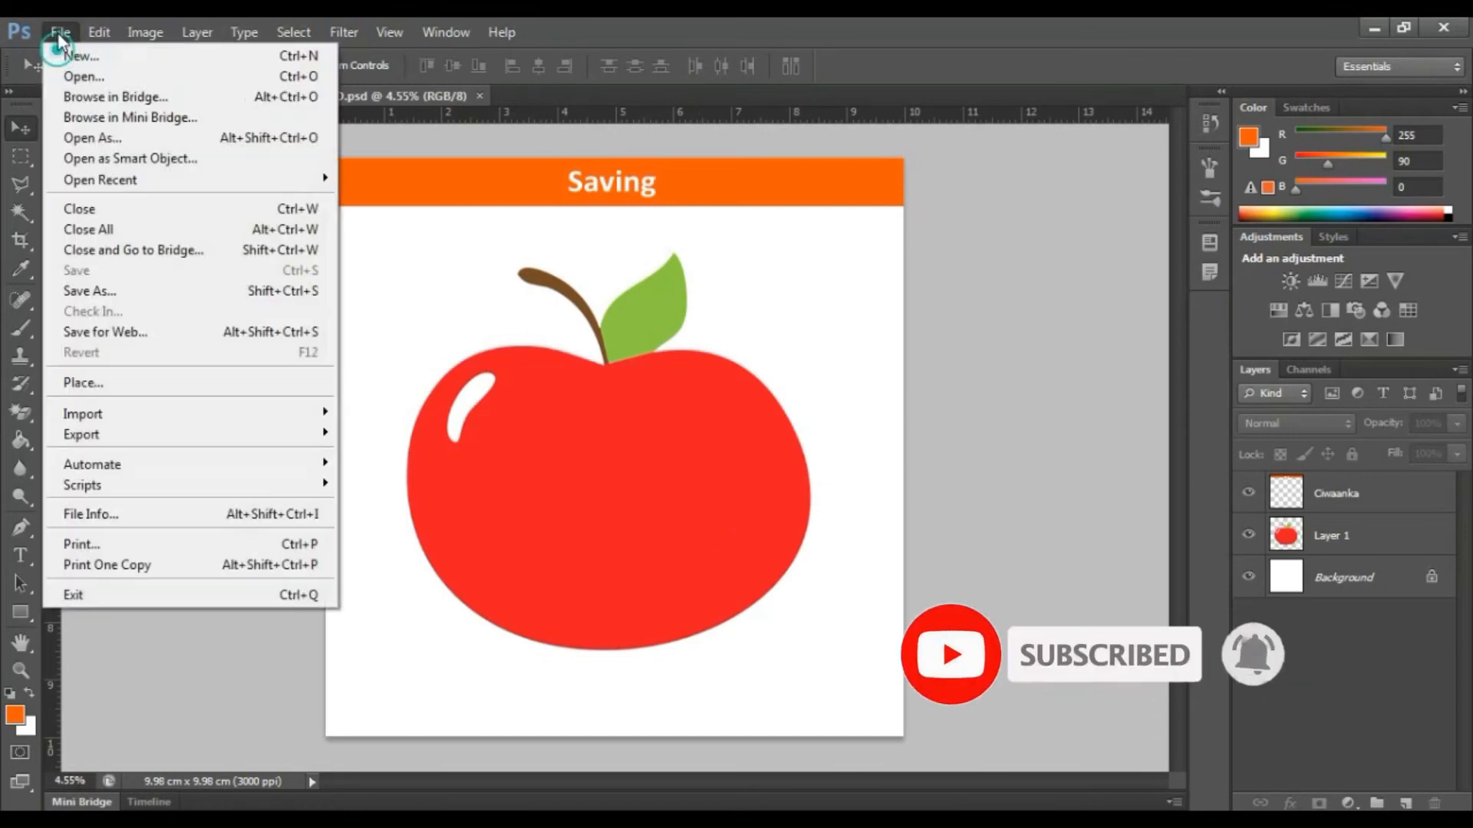
left_click(145, 291)
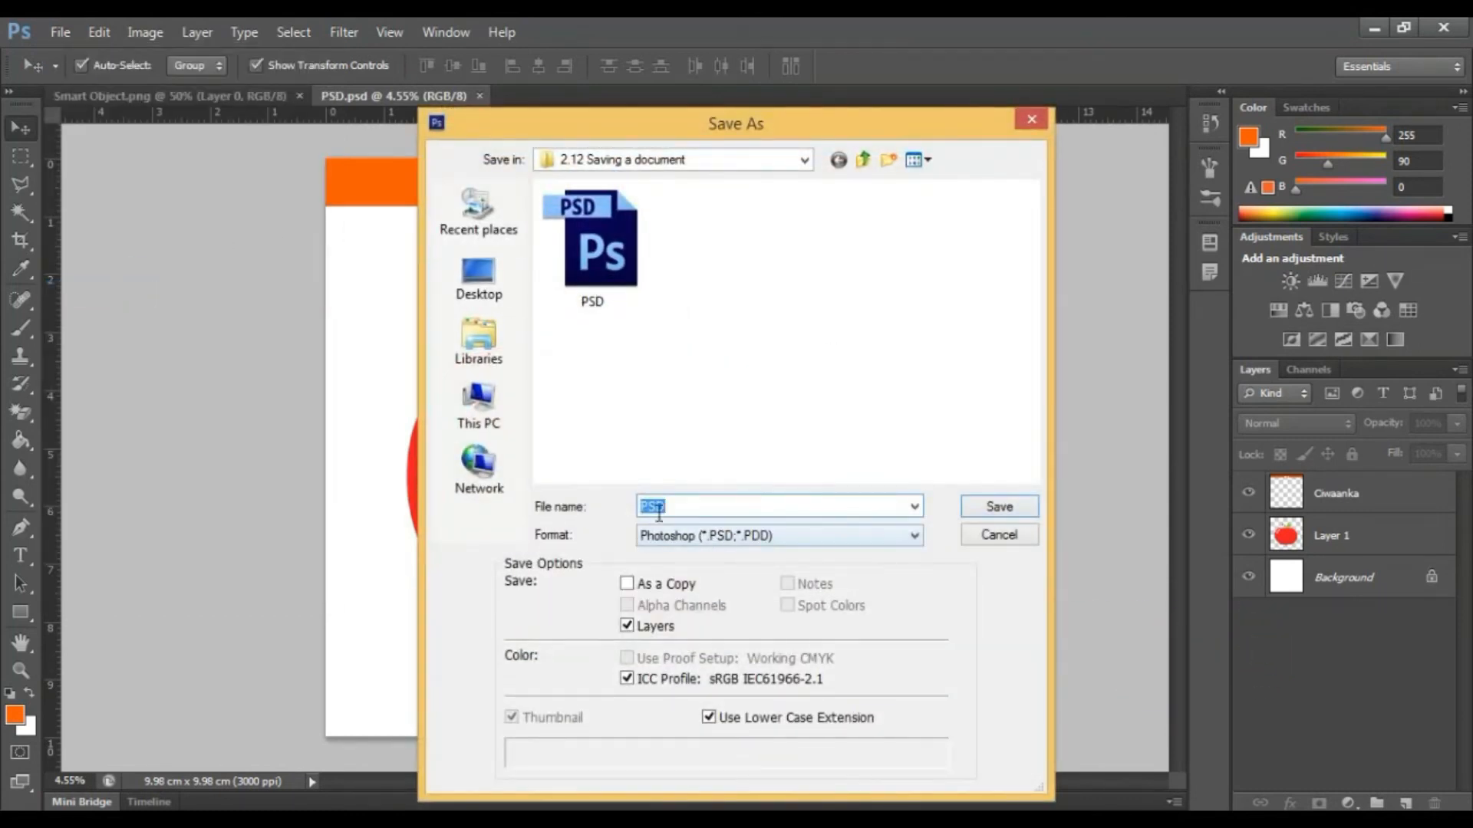
left_click(688, 535)
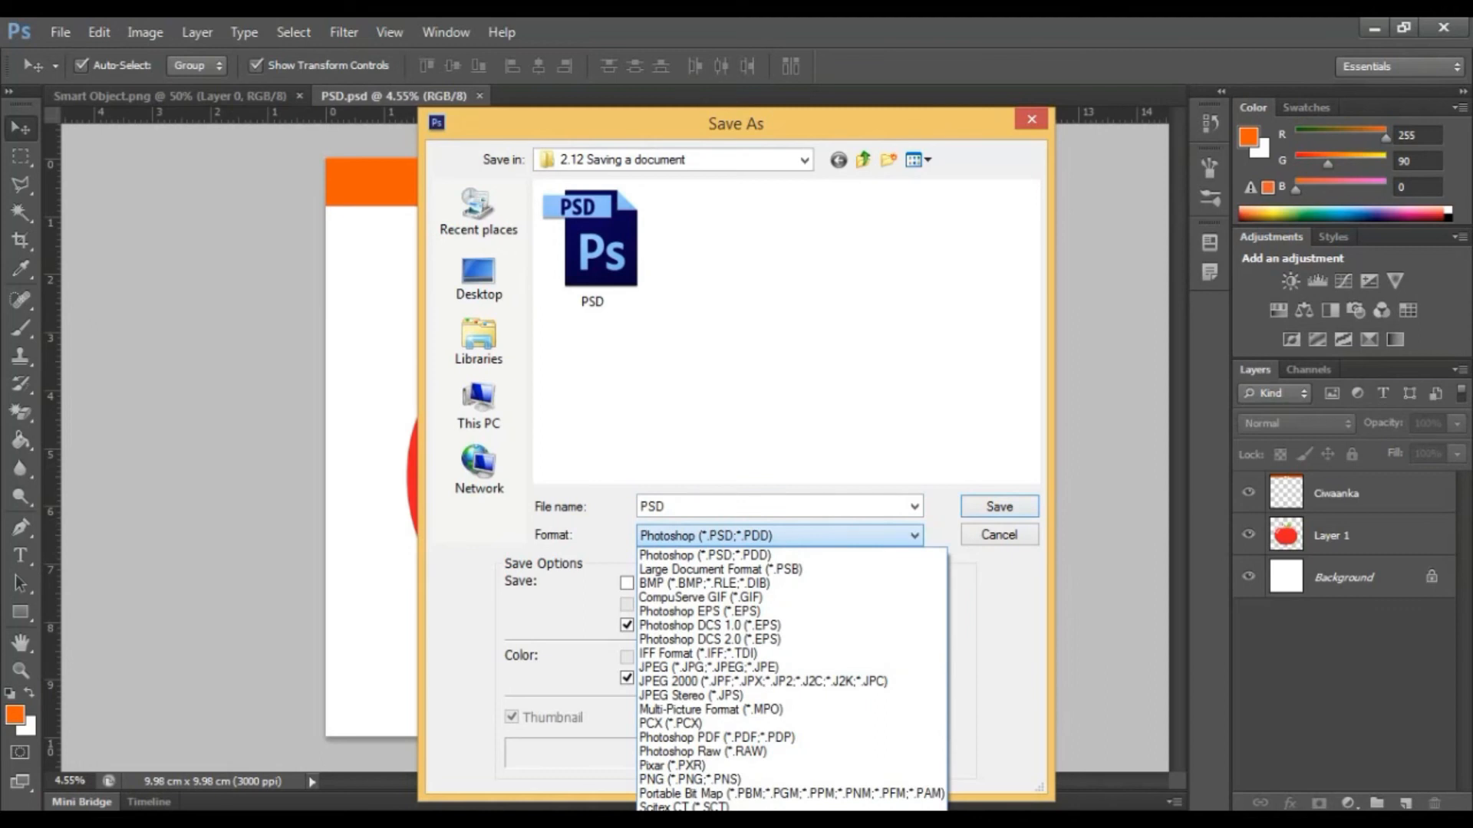
left_click(690, 827)
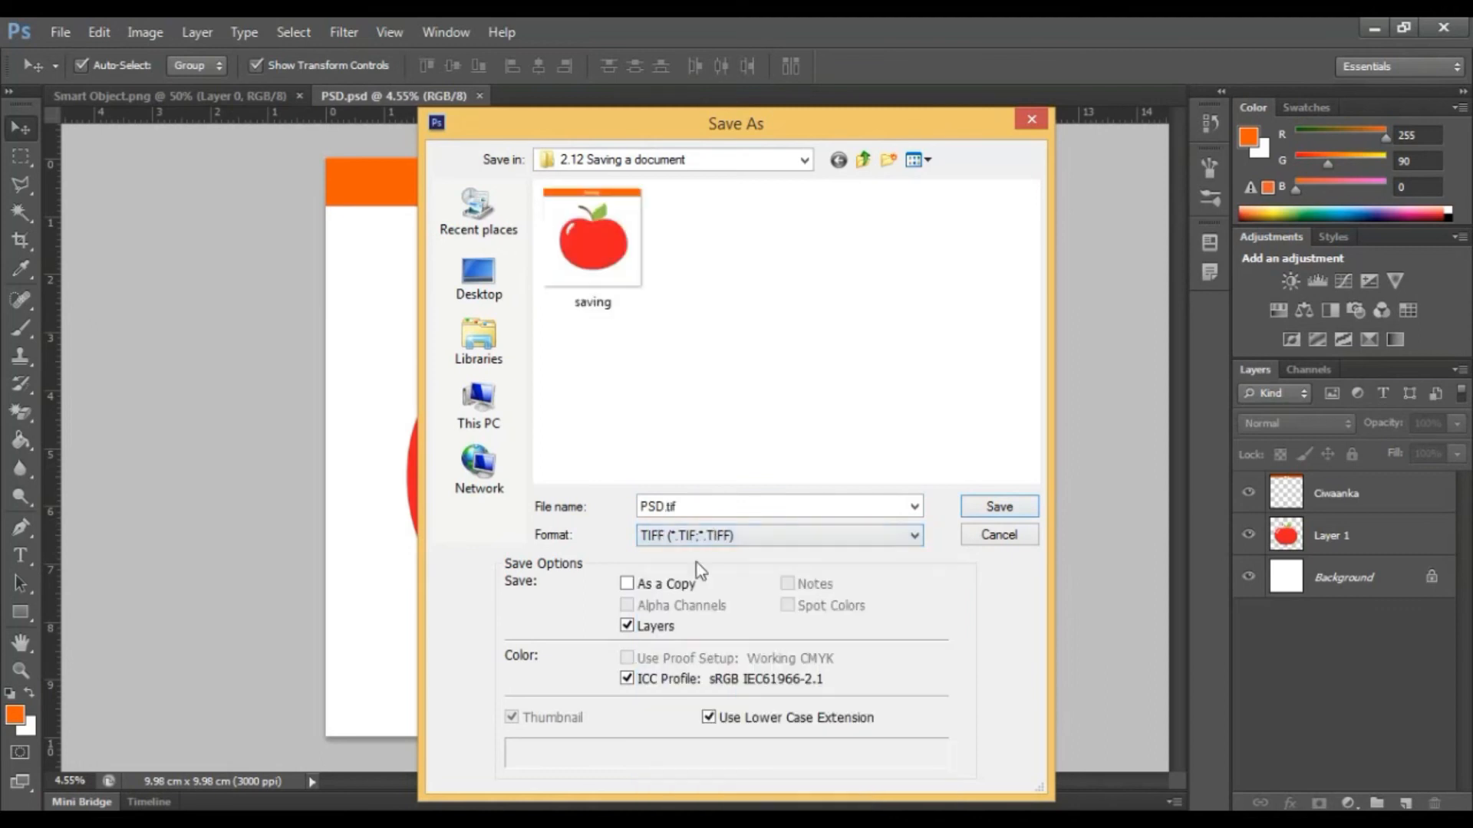
left_click(714, 510)
type("TIFF")
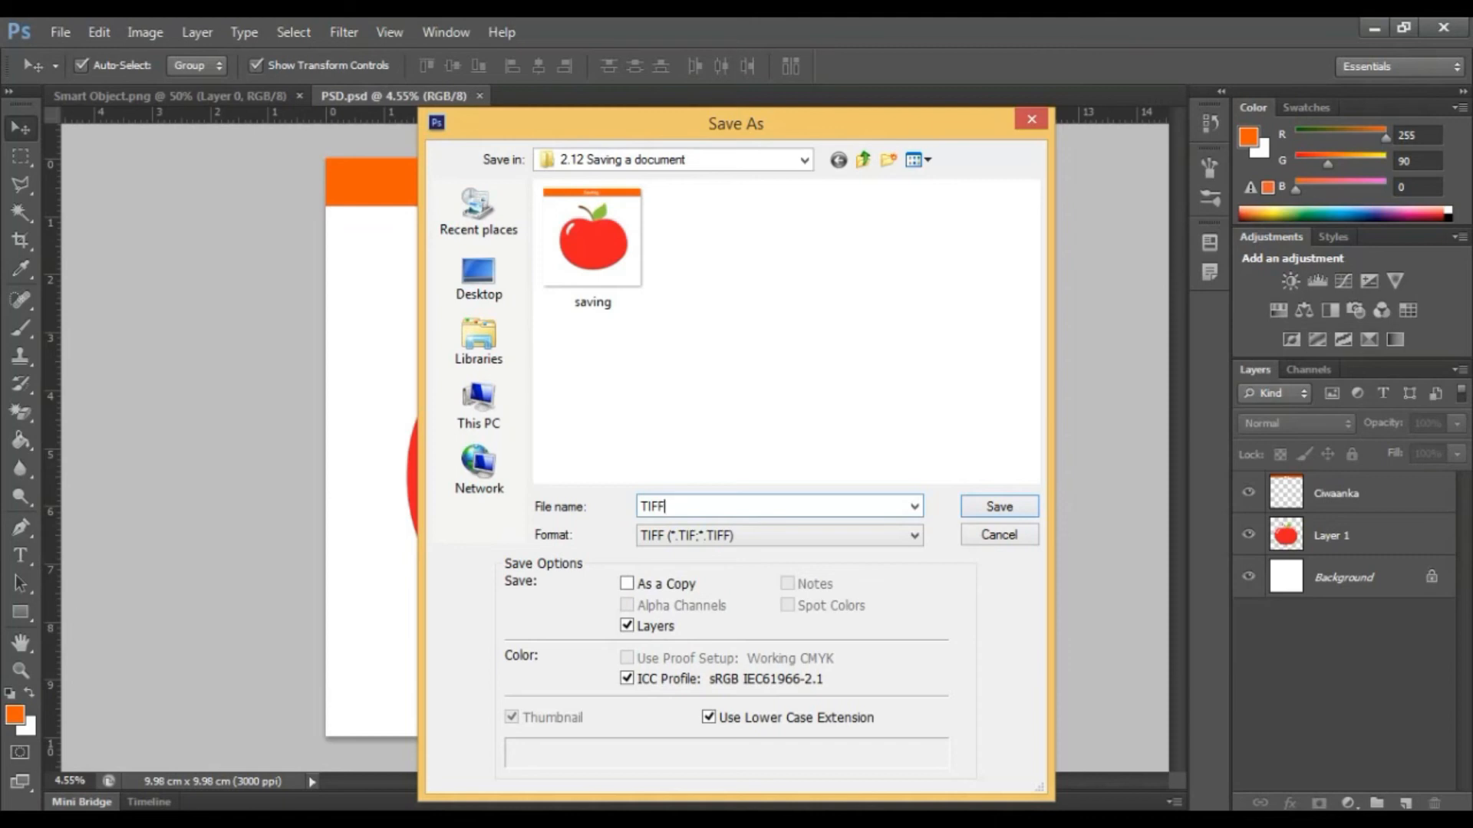
key("Return")
key("Return")
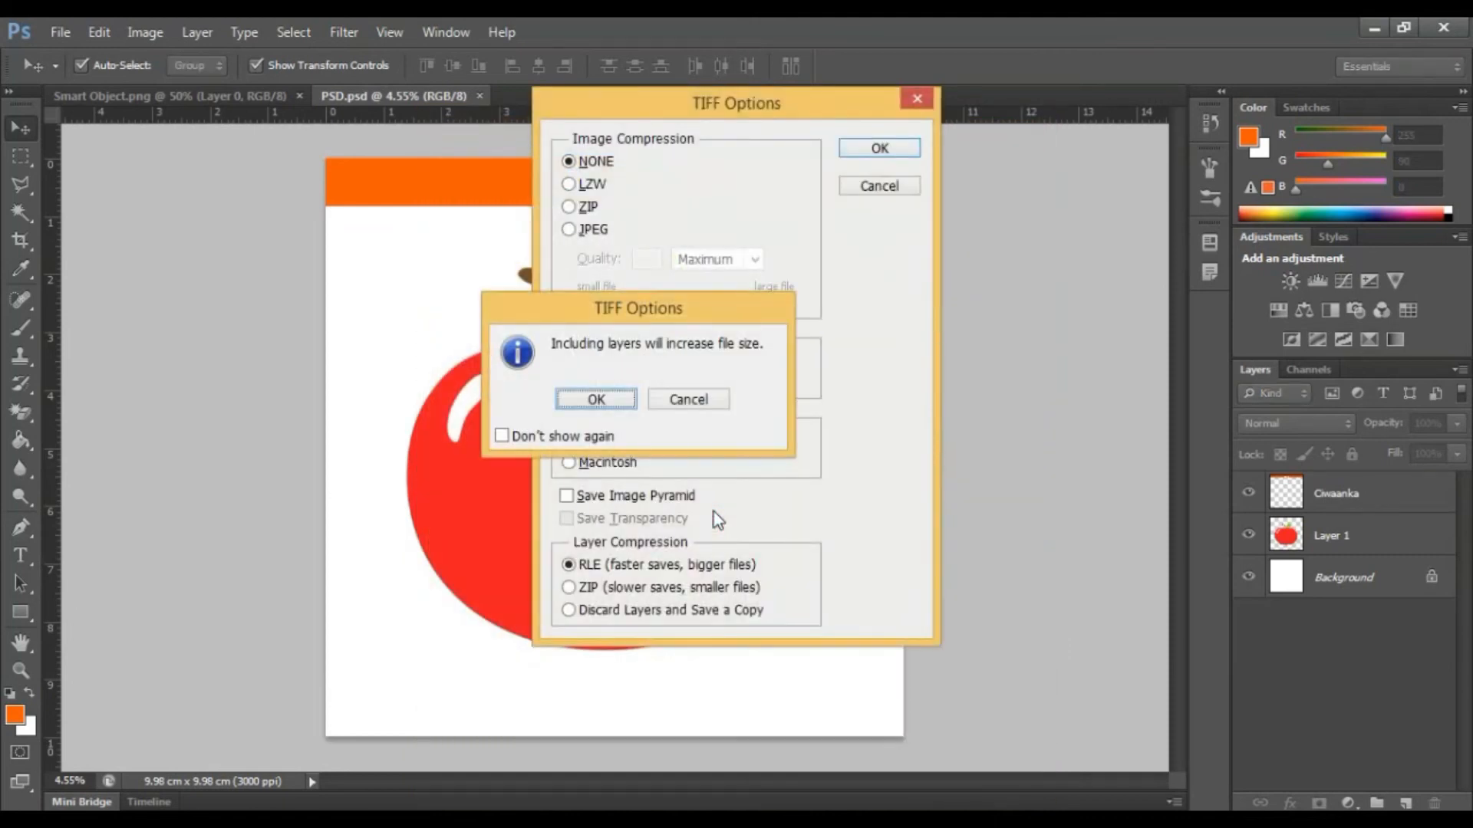
left_click_drag(853, 655, 742, 318)
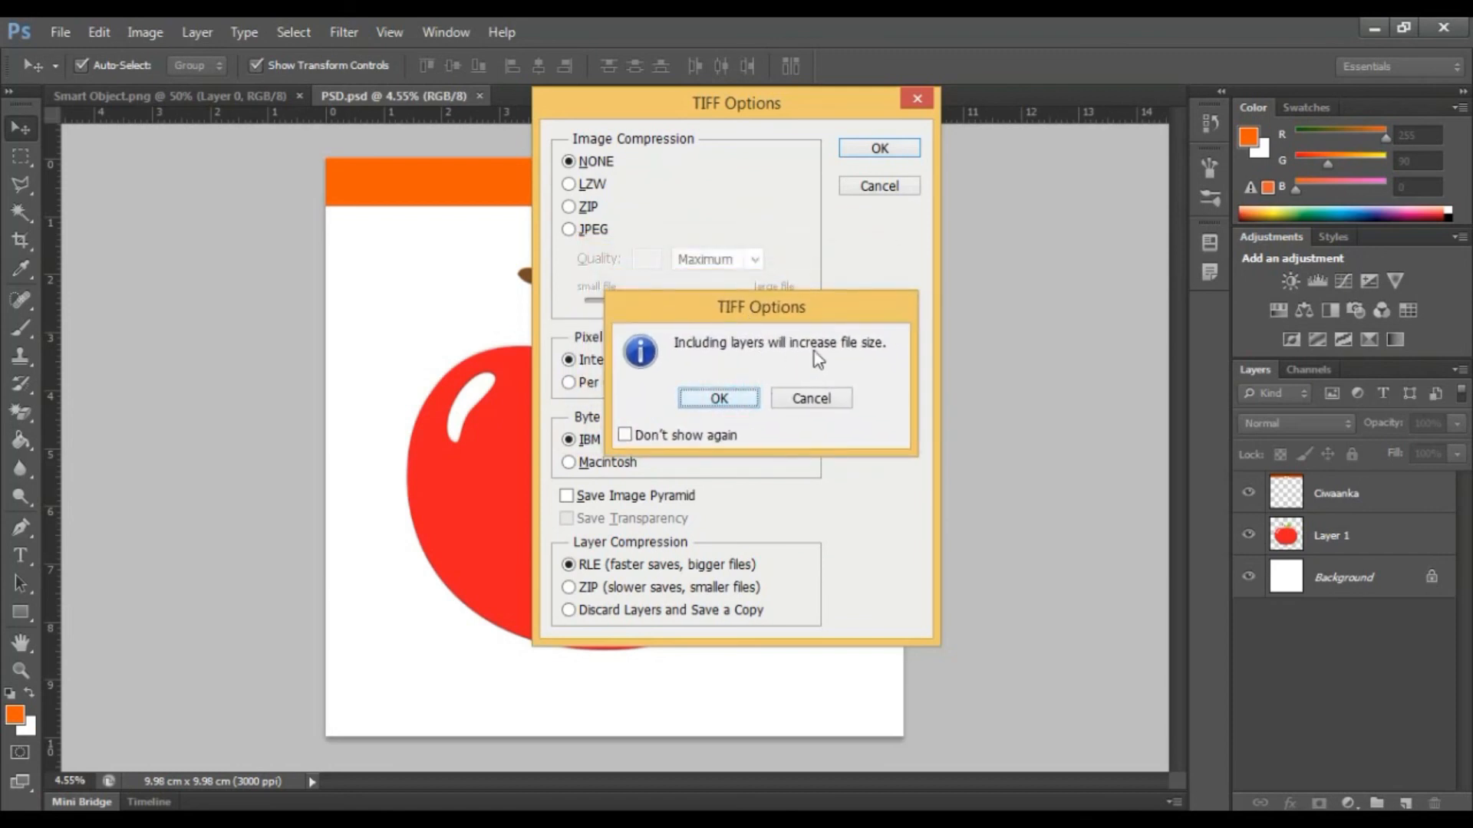
left_click(719, 398)
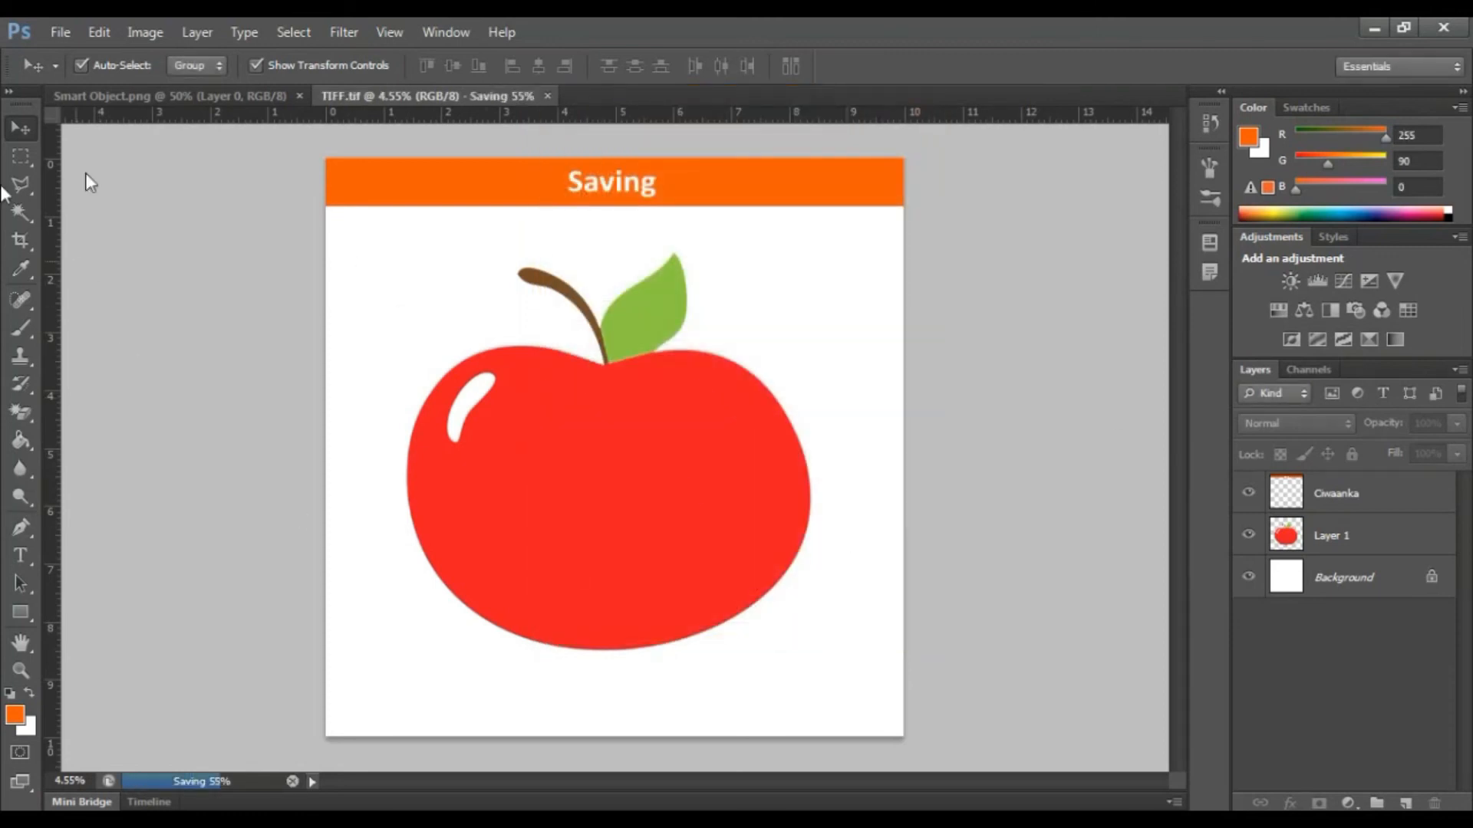